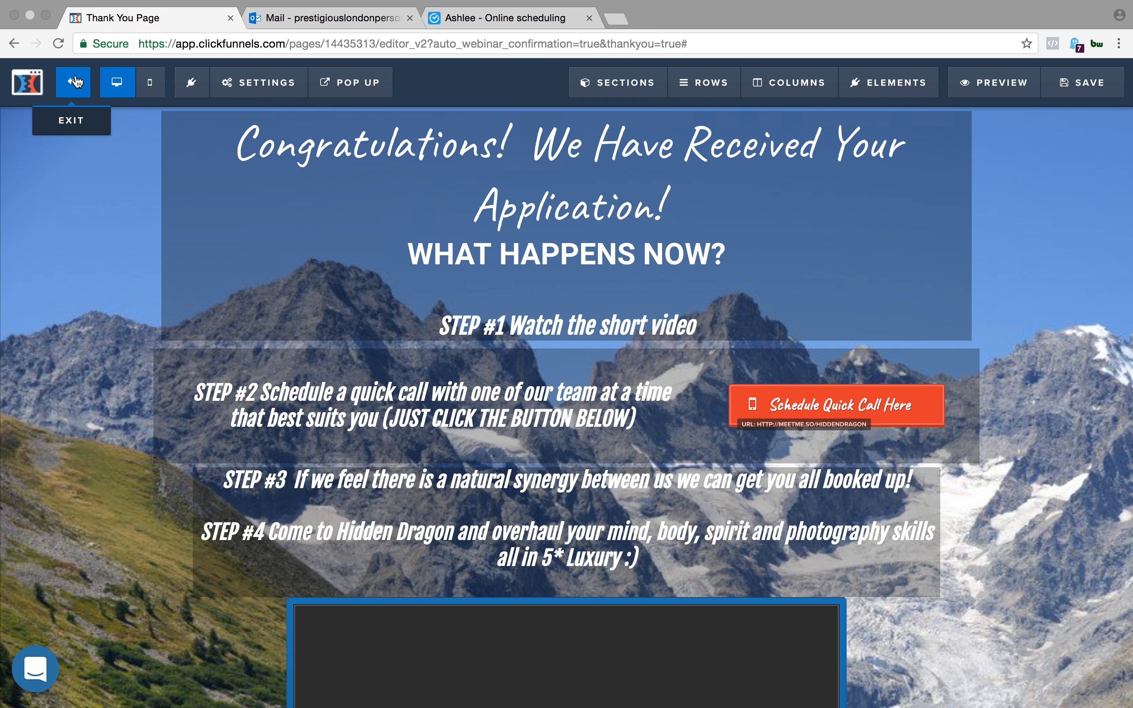
# - Exit the Thank You page editor without saving and show the overview of the Optin funnel step
pyautogui.click(75, 82)
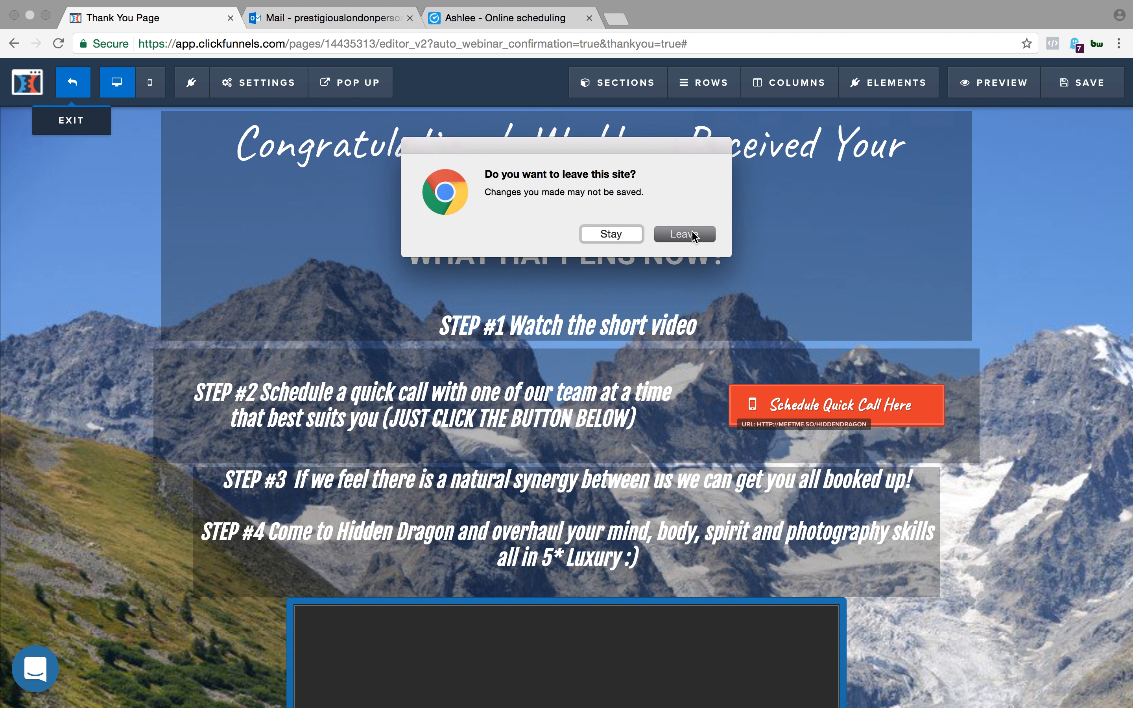
pyautogui.click(692, 232)
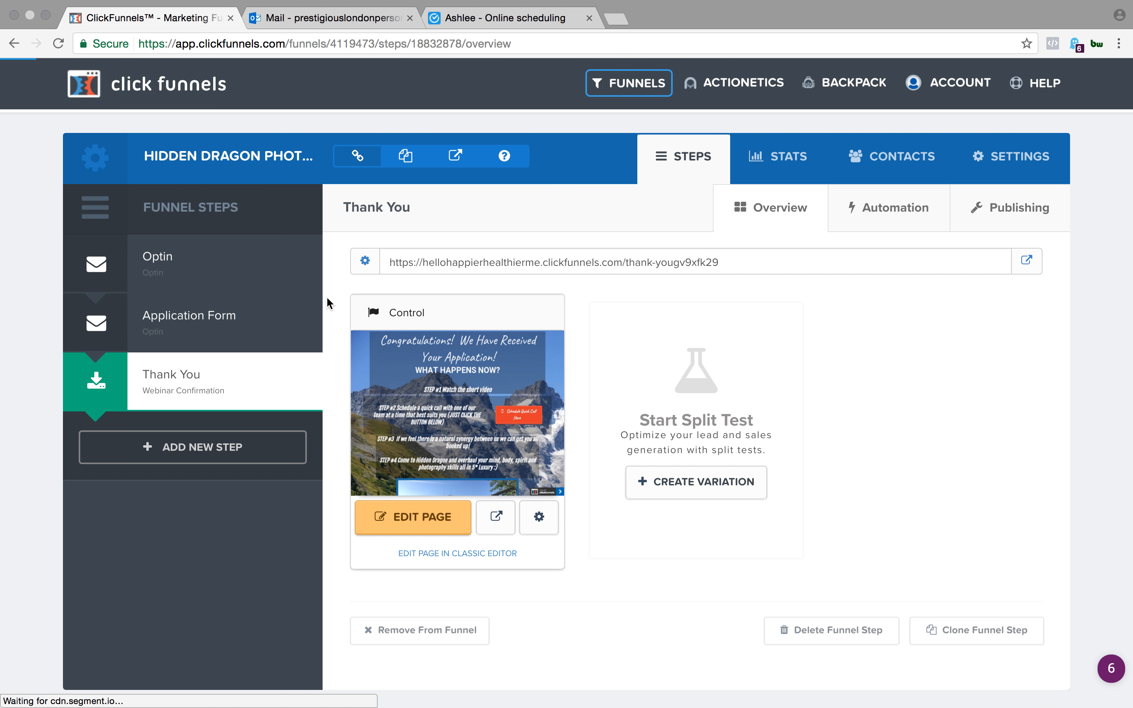
pyautogui.click(197, 265)
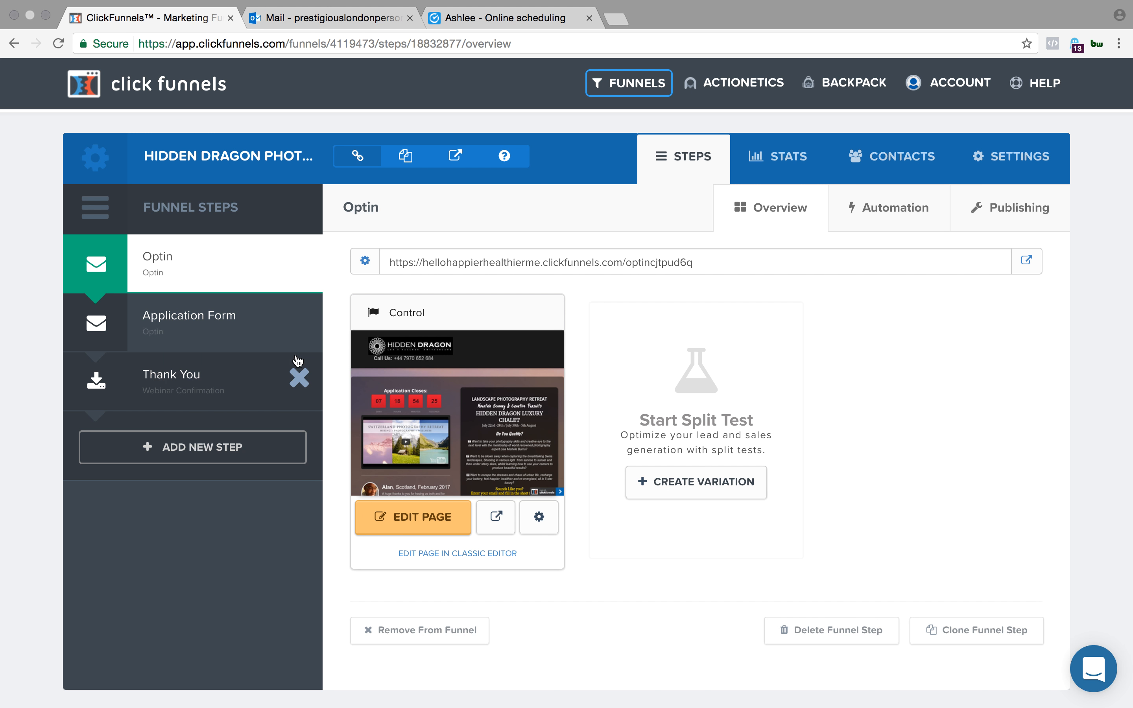
# - Show the Application Form funnel step and look over its overview with the page preview
pyautogui.click(234, 329)
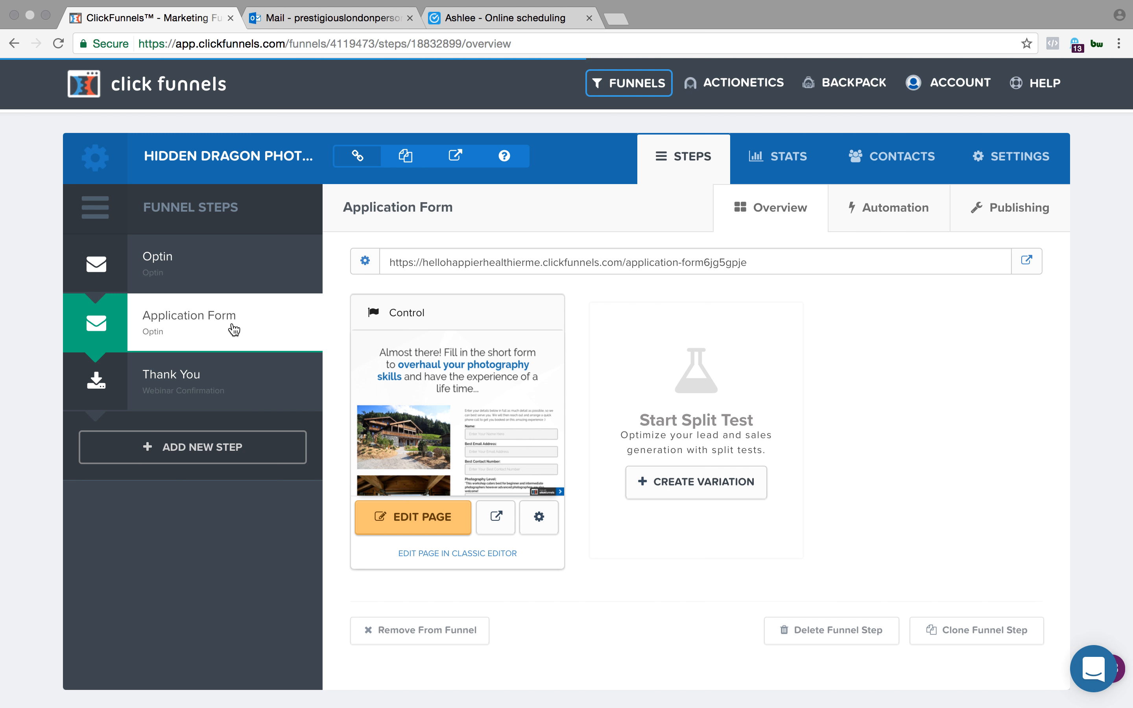
pyautogui.scroll(-1, 584, 384)
pyautogui.scroll(-1, 584, 384)
pyautogui.scroll(2, 584, 384)
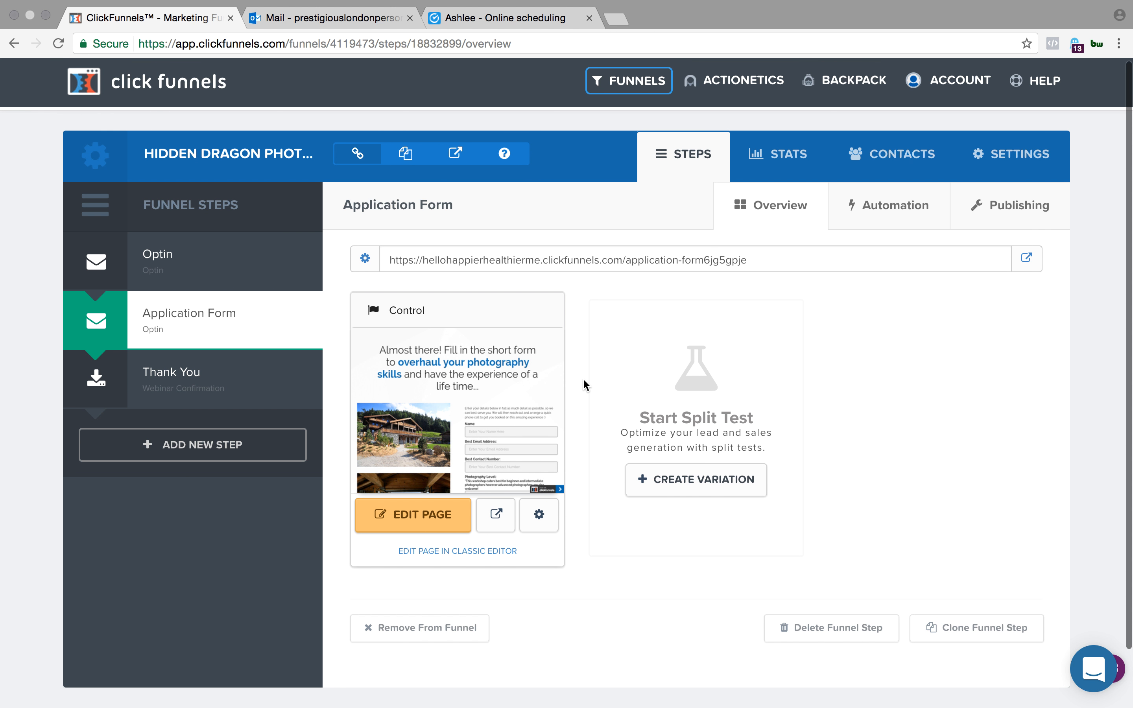
pyautogui.scroll(-2, 584, 384)
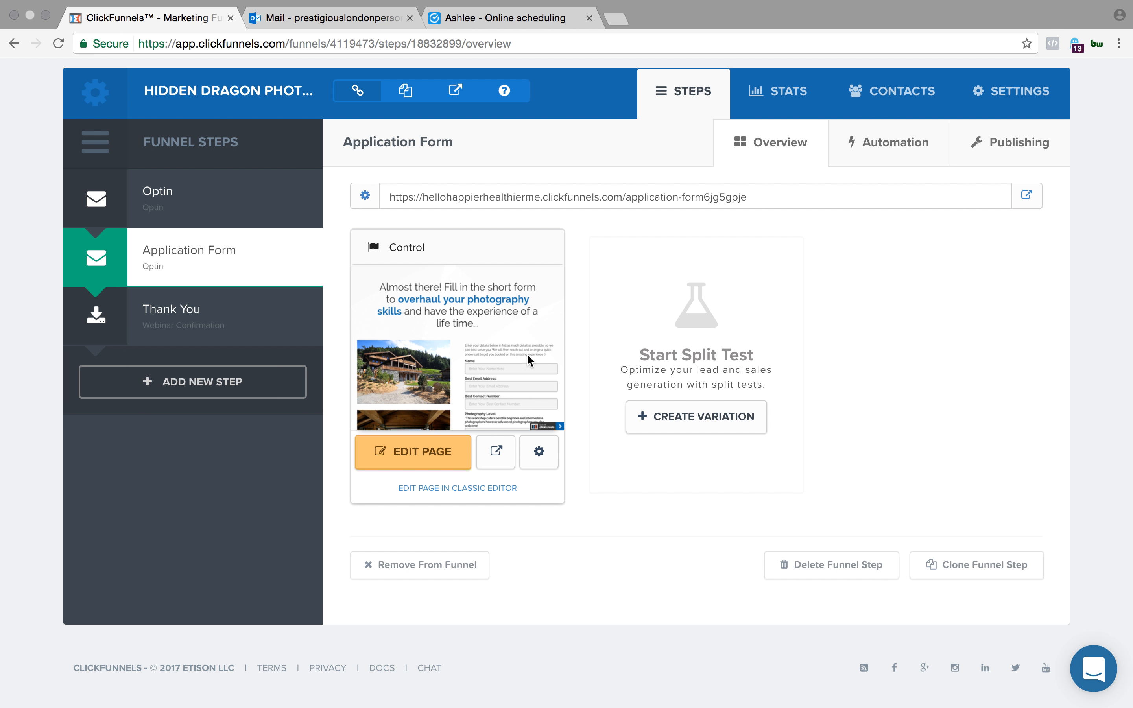
pyautogui.scroll(3, 514, 358)
# - Open the Application Form page in the editor, review its questions down to the booking button, and exit the editor
pyautogui.click(425, 464)
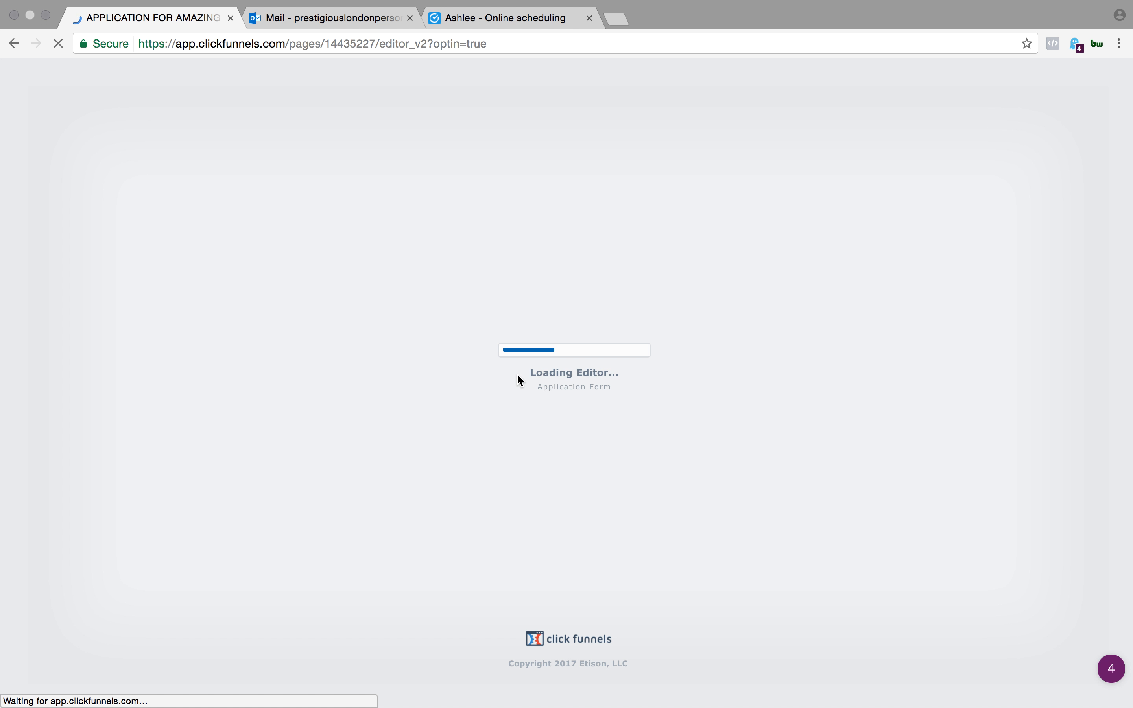
pyautogui.scroll(-5, 697, 487)
pyautogui.scroll(-10, 698, 487)
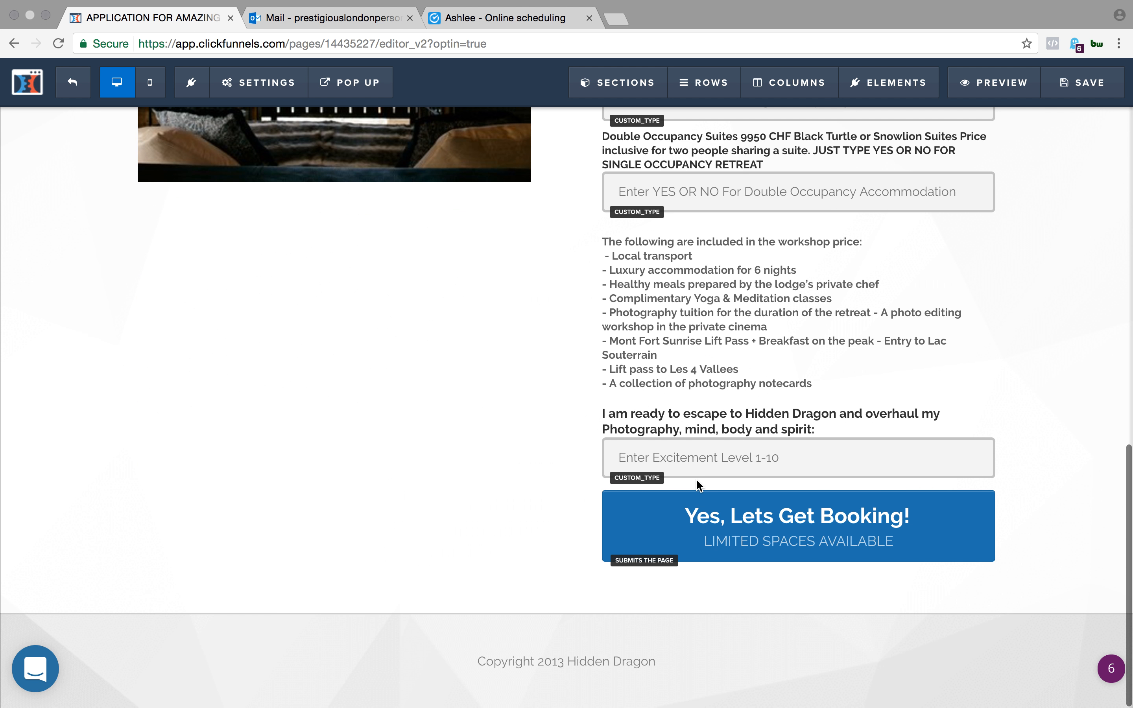
pyautogui.click(68, 92)
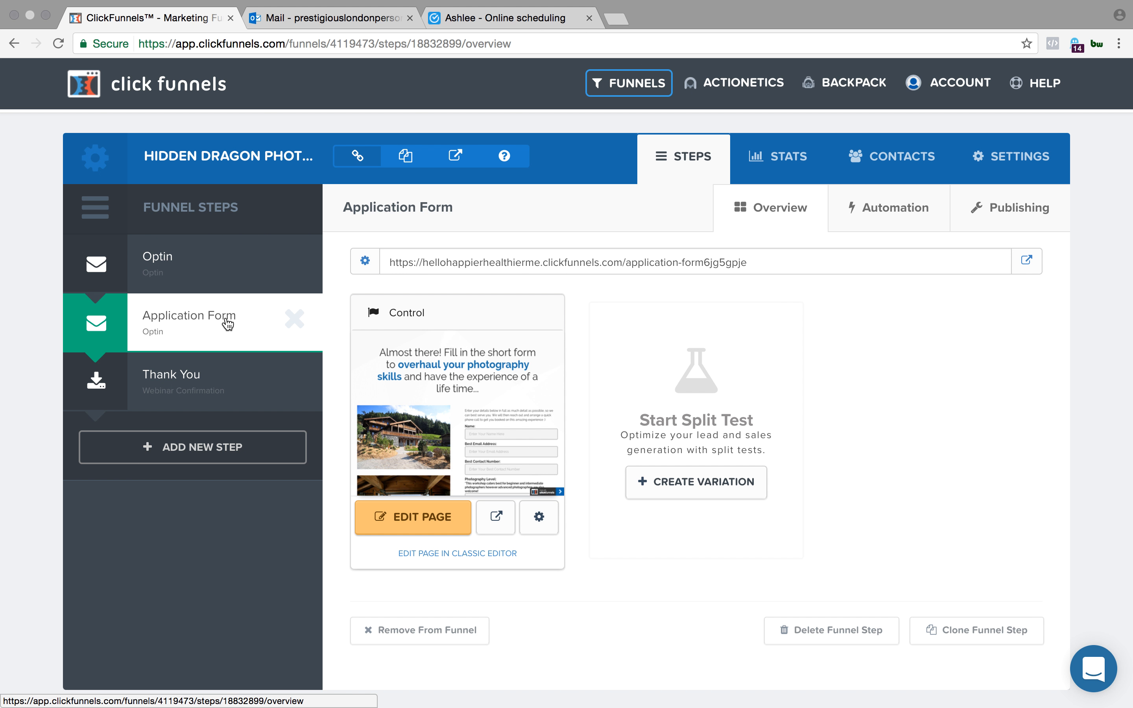
# - Review the funnel's pageview and opt-in statistics for each step and return to the funnel steps
pyautogui.click(796, 160)
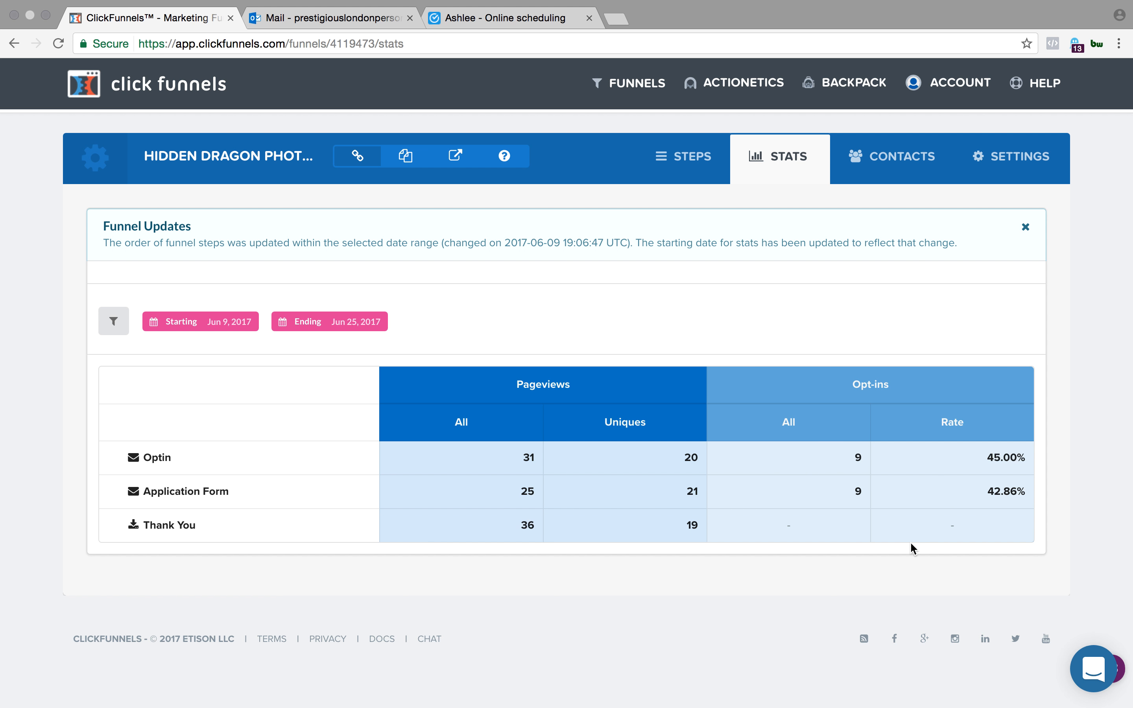
pyautogui.click(680, 156)
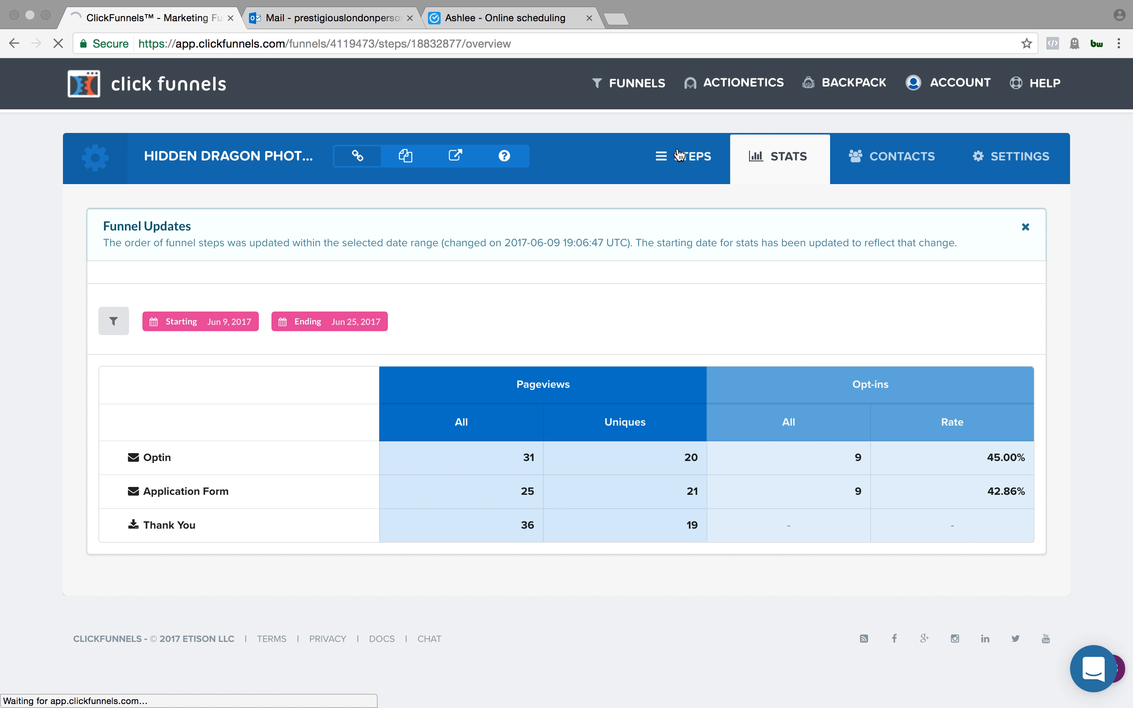
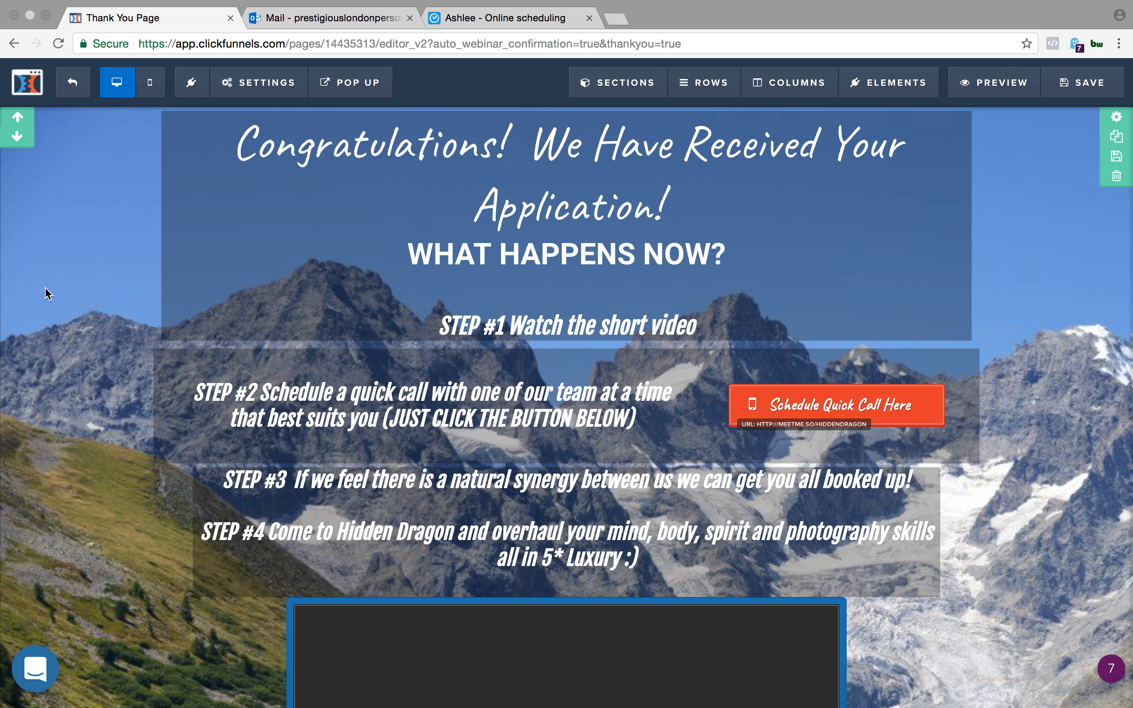
# - Look over the Thank You page from the congratulations headline through the four steps, video, brochure button and scheduling buttons
pyautogui.scroll(-10, 235, 513)
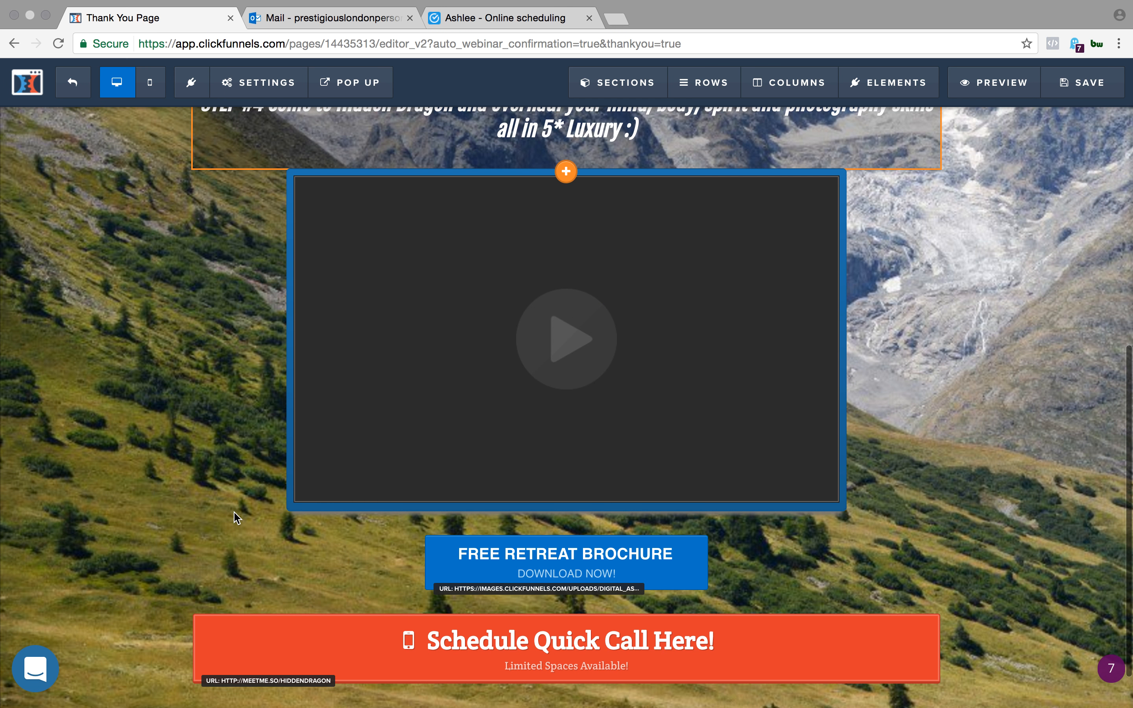
pyautogui.moveTo(688, 237)
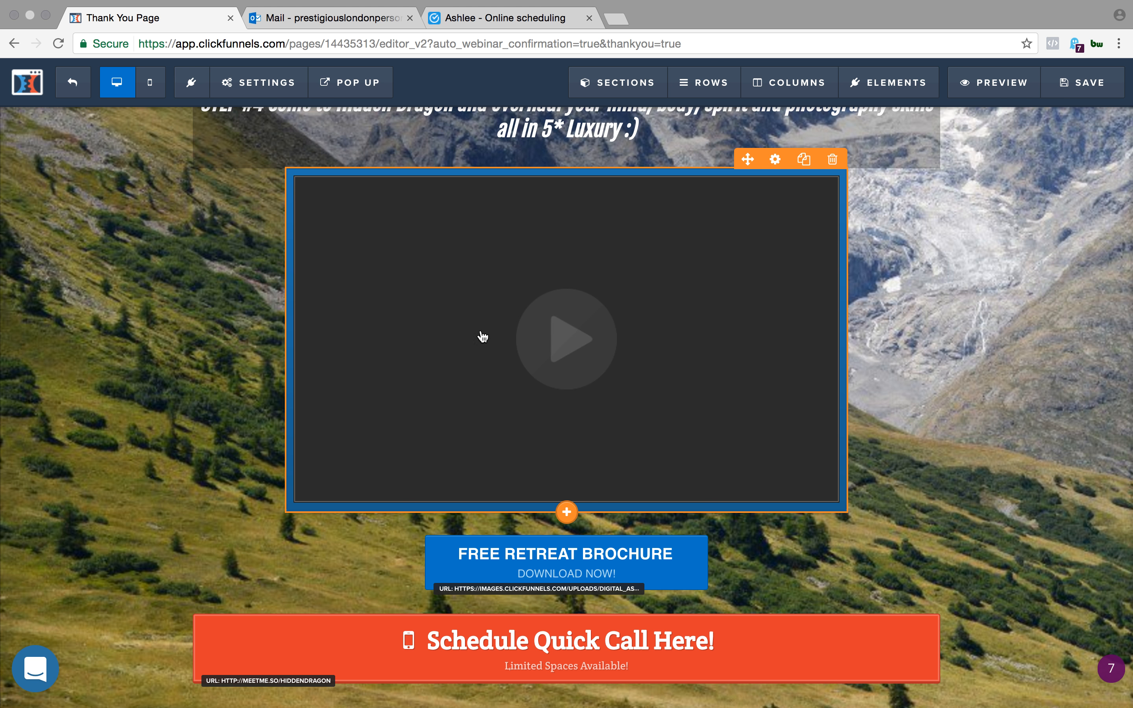
pyautogui.scroll(-2, 546, 430)
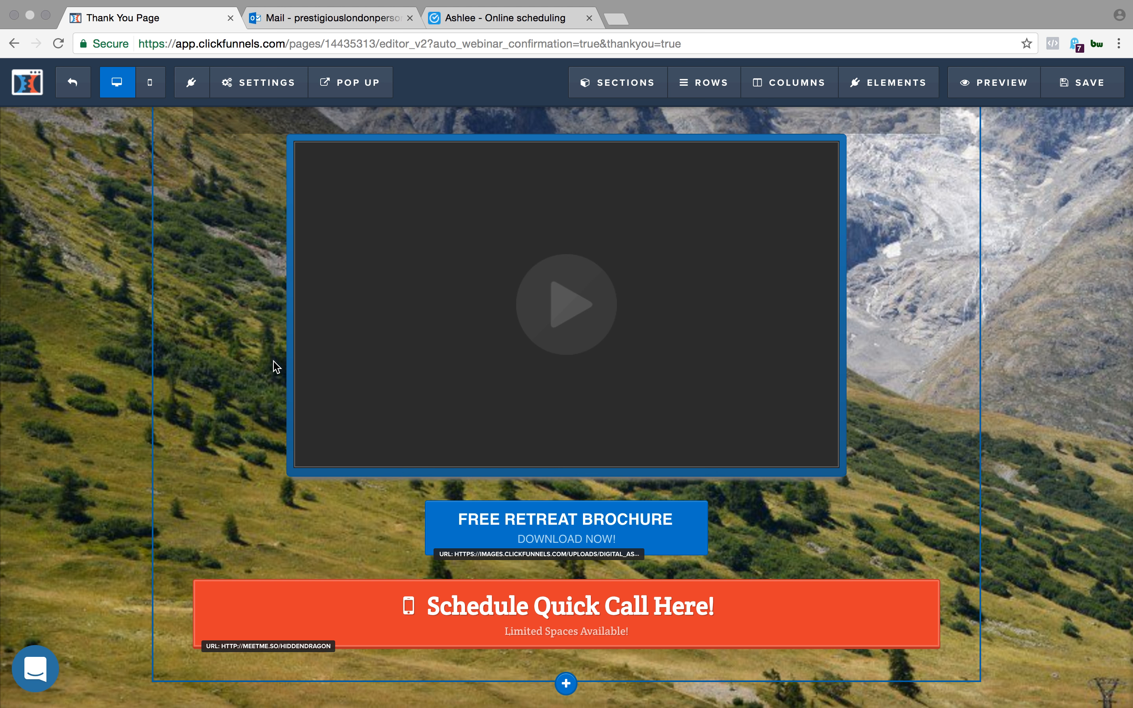
pyautogui.scroll(5, 367, 286)
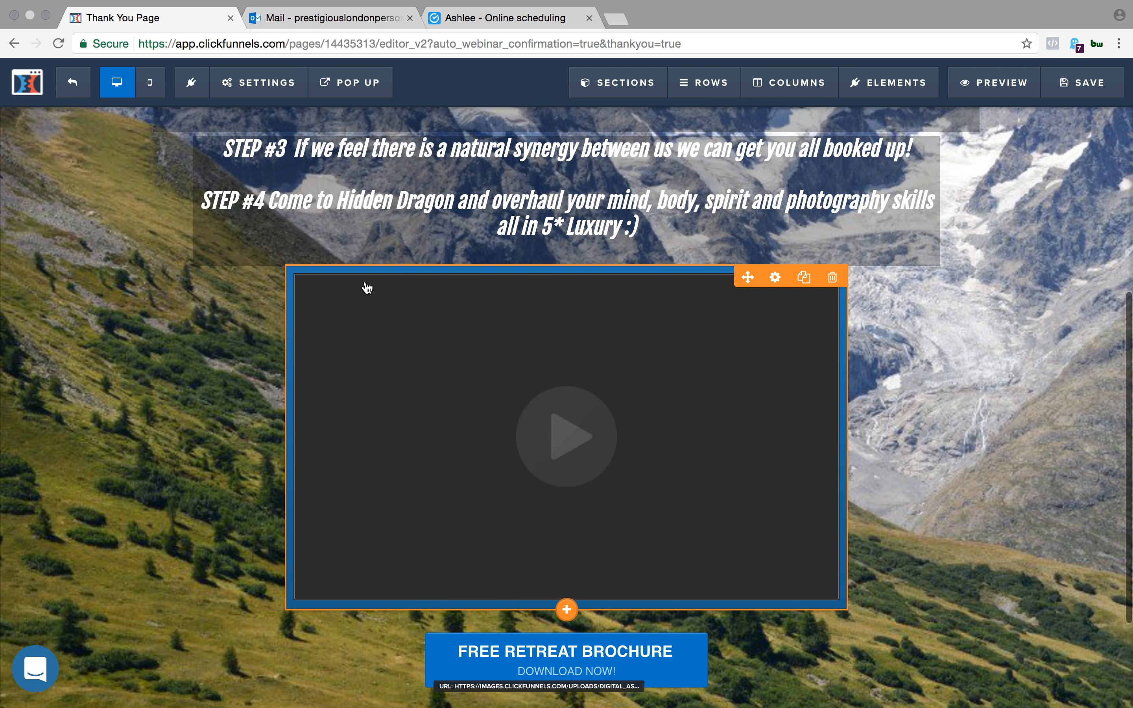
pyautogui.scroll(4, 367, 287)
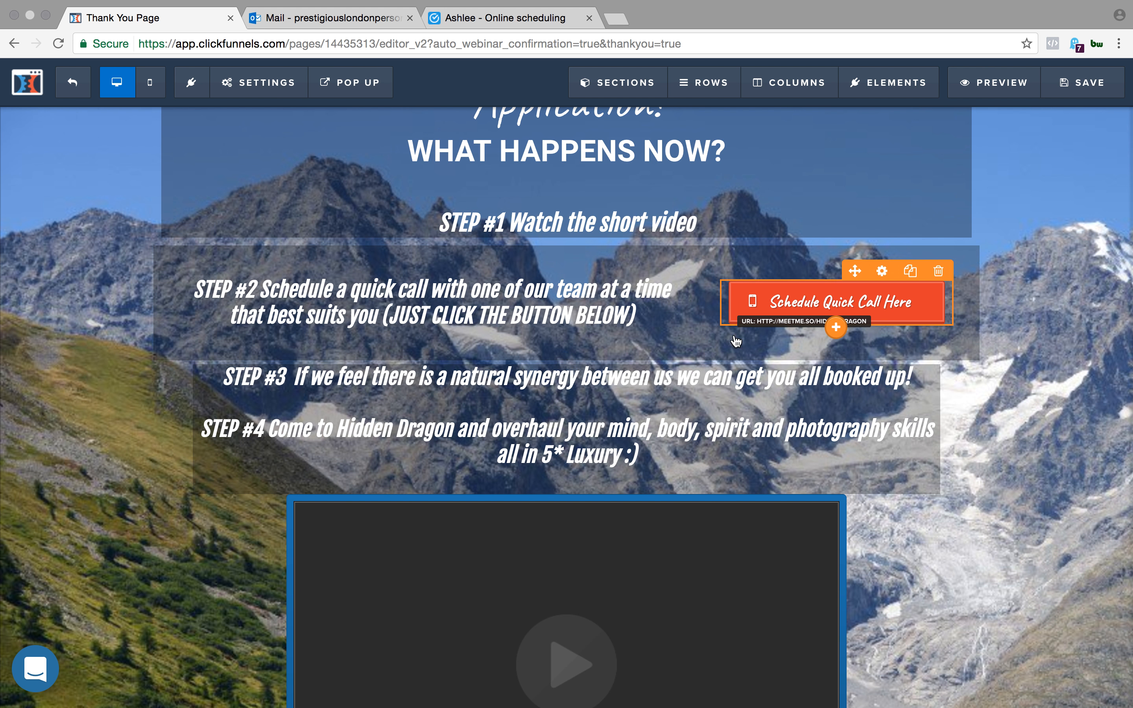
pyautogui.scroll(3, 656, 375)
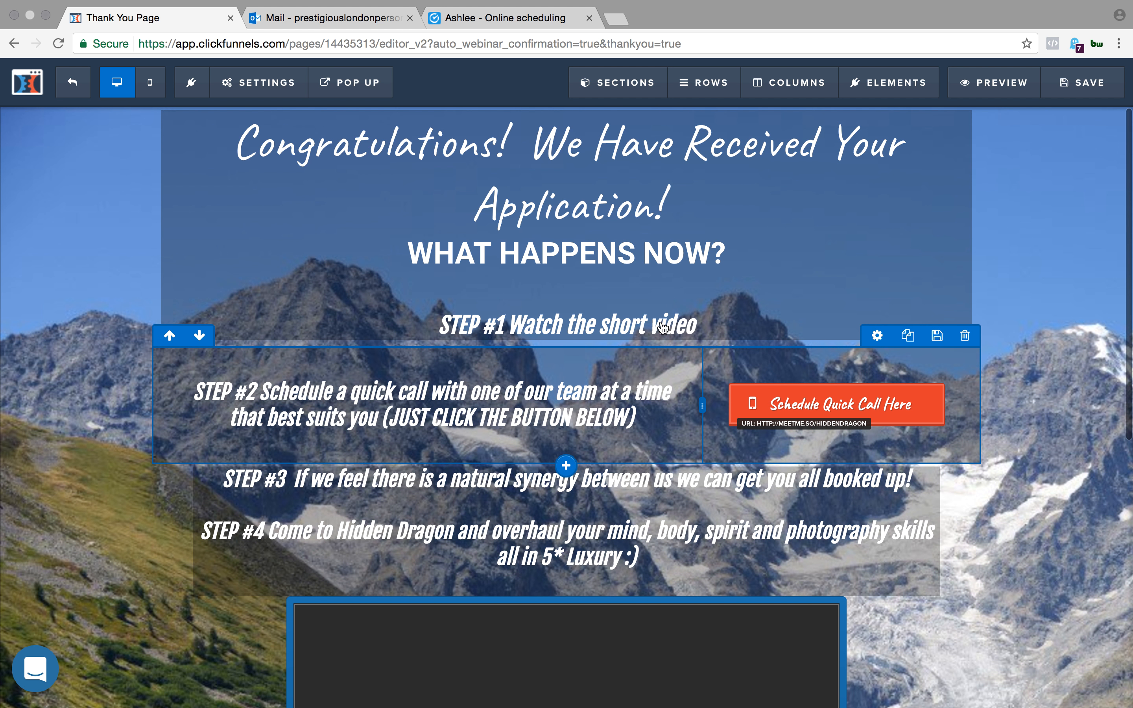
pyautogui.scroll(-1, 675, 398)
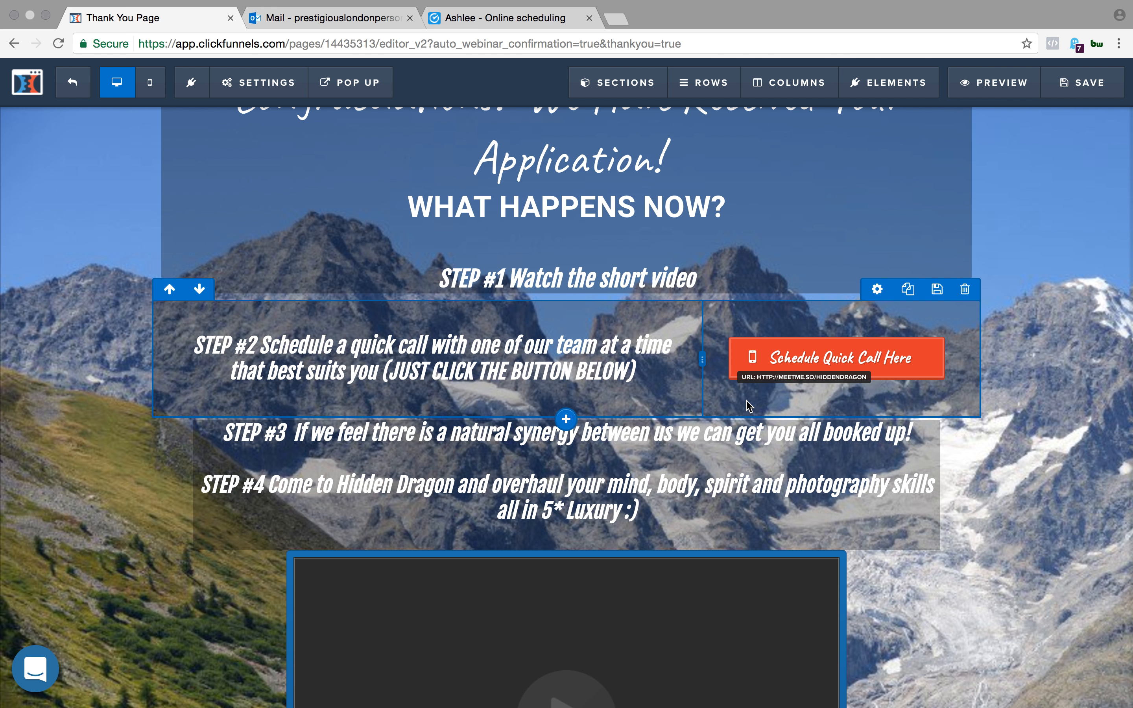
pyautogui.scroll(1, 748, 401)
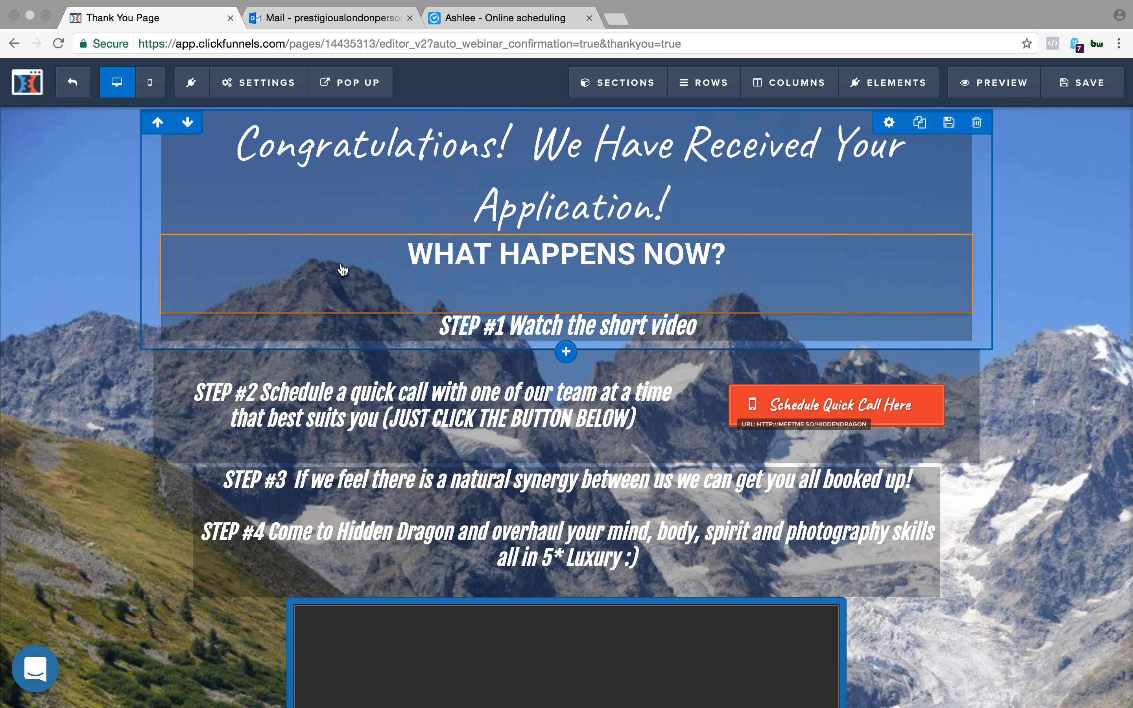
pyautogui.scroll(-2, 555, 423)
pyautogui.scroll(2, 555, 423)
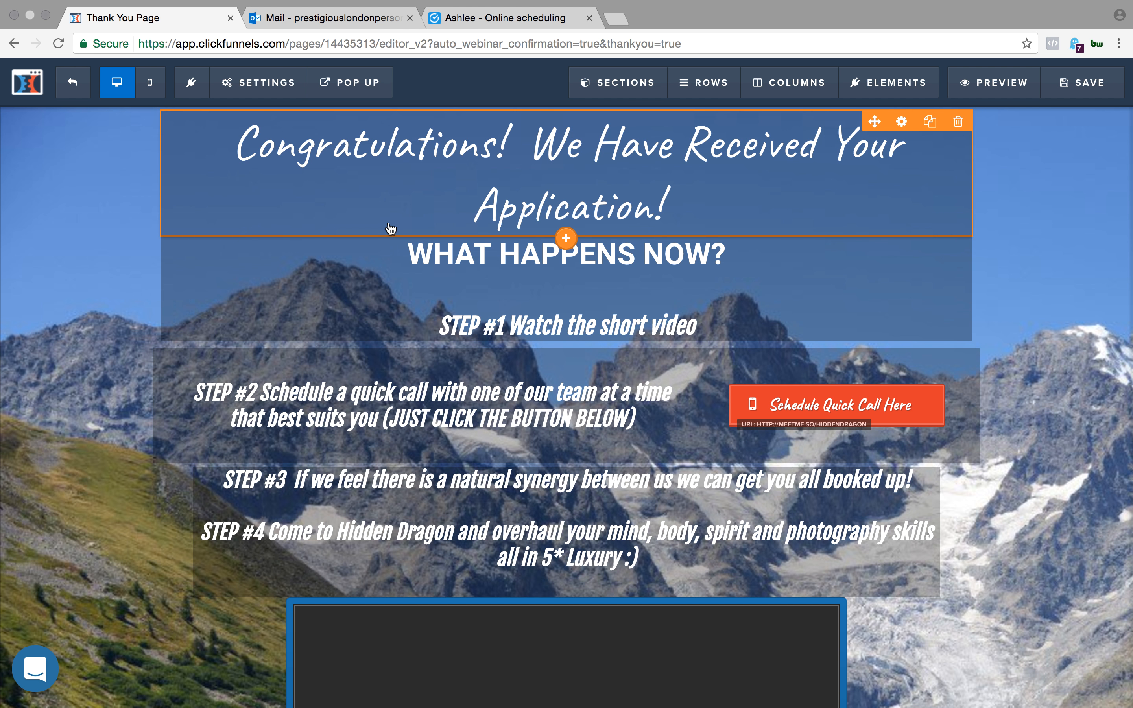
pyautogui.moveTo(266, 81)
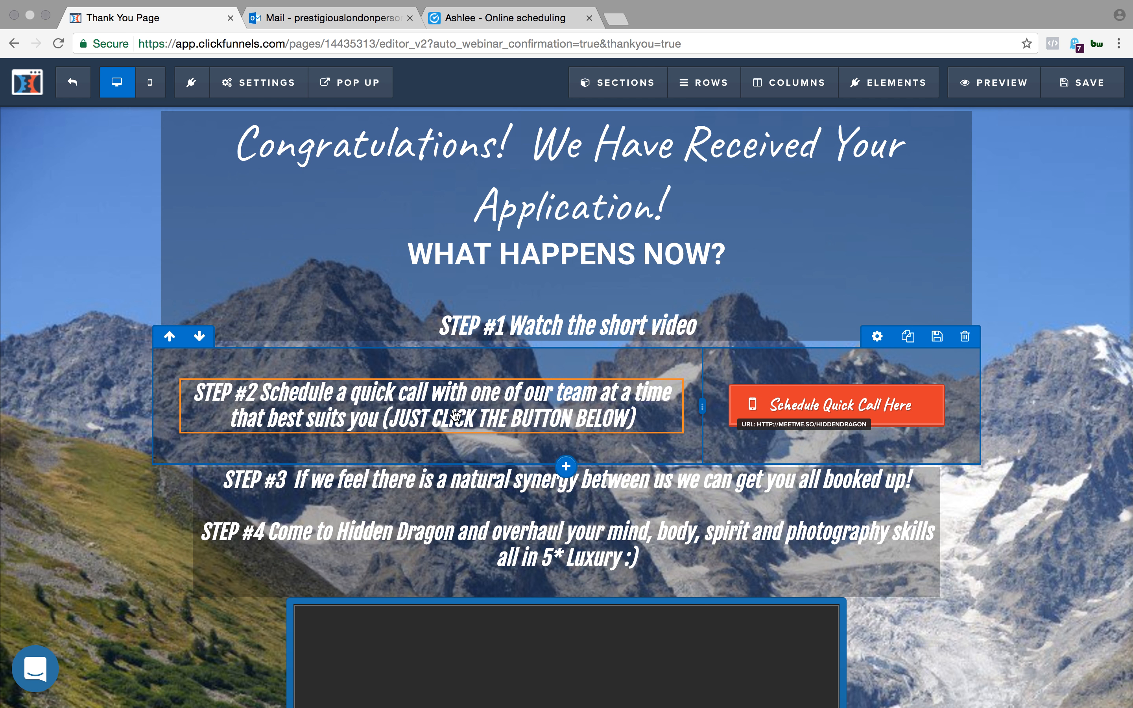
pyautogui.scroll(-3, 470, 347)
pyautogui.scroll(3, 470, 341)
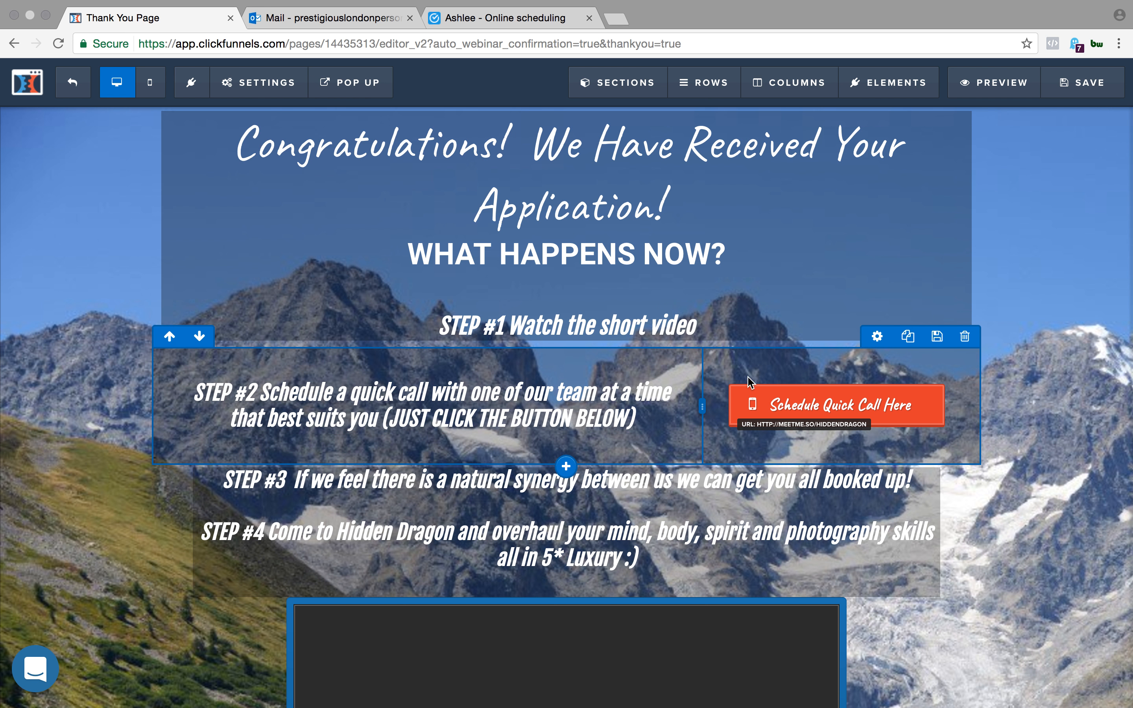
# - Inspect the website URL set as the action of the Schedule Quick Call Here button beside STEP #2, and close its settings
pyautogui.scroll(-2, 787, 394)
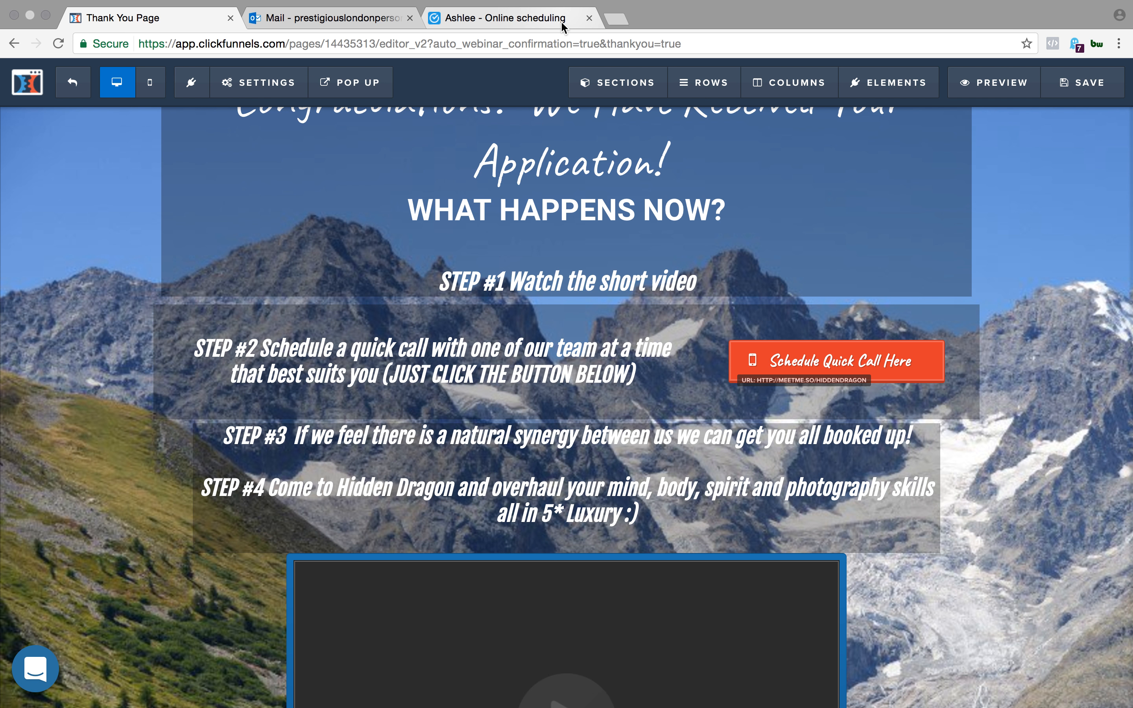
pyautogui.click(838, 361)
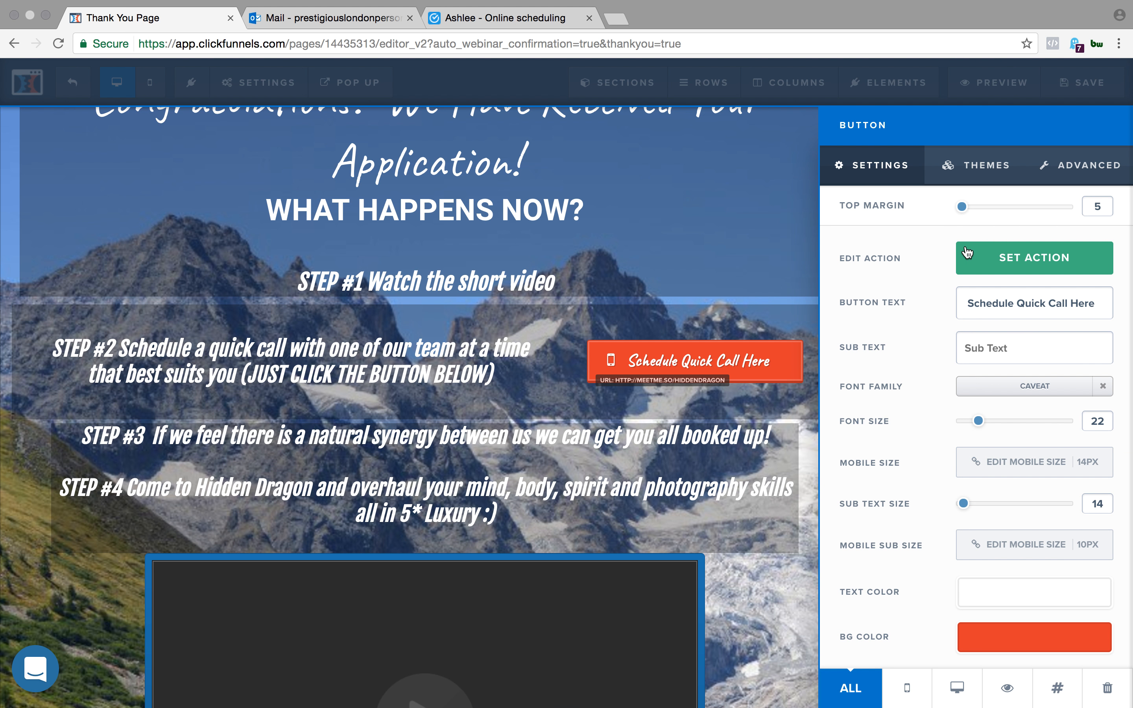
pyautogui.click(998, 259)
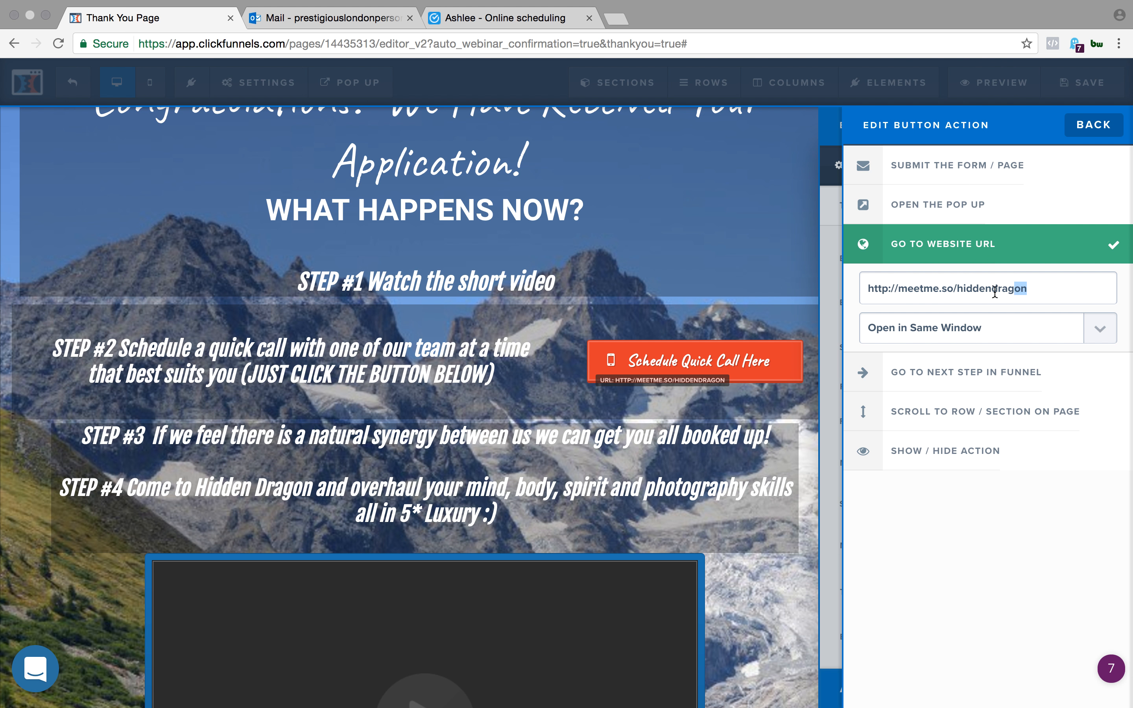
pyautogui.moveTo(1026, 290); pyautogui.dragTo(879, 293)
pyautogui.click(710, 258)
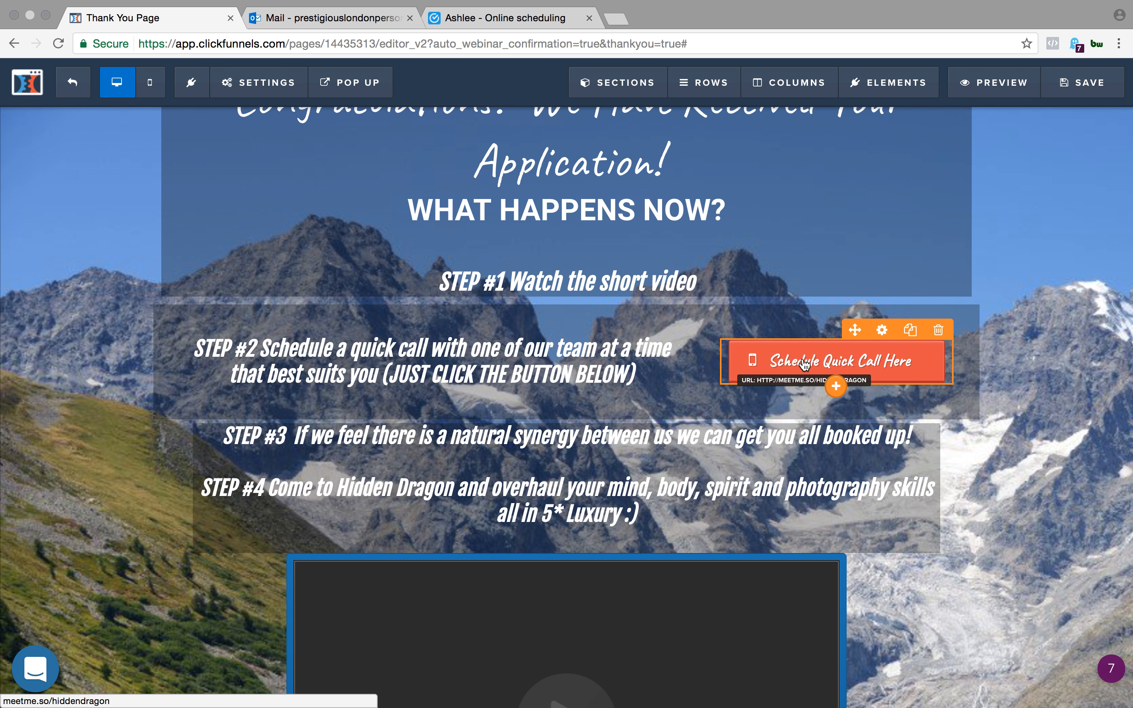
# - Review the remaining steps, check the PDF link behind the FREE RETREAT BROCHURE button's action, and close its settings
pyautogui.scroll(2, 569, 300)
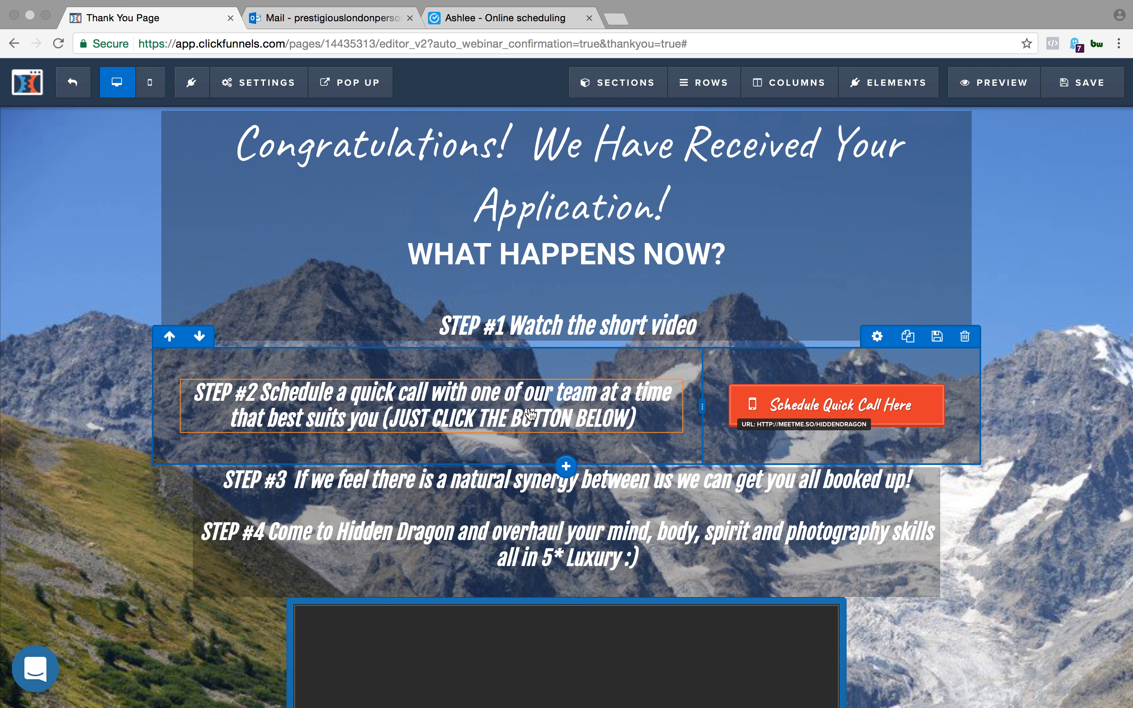
pyautogui.scroll(-2, 566, 533)
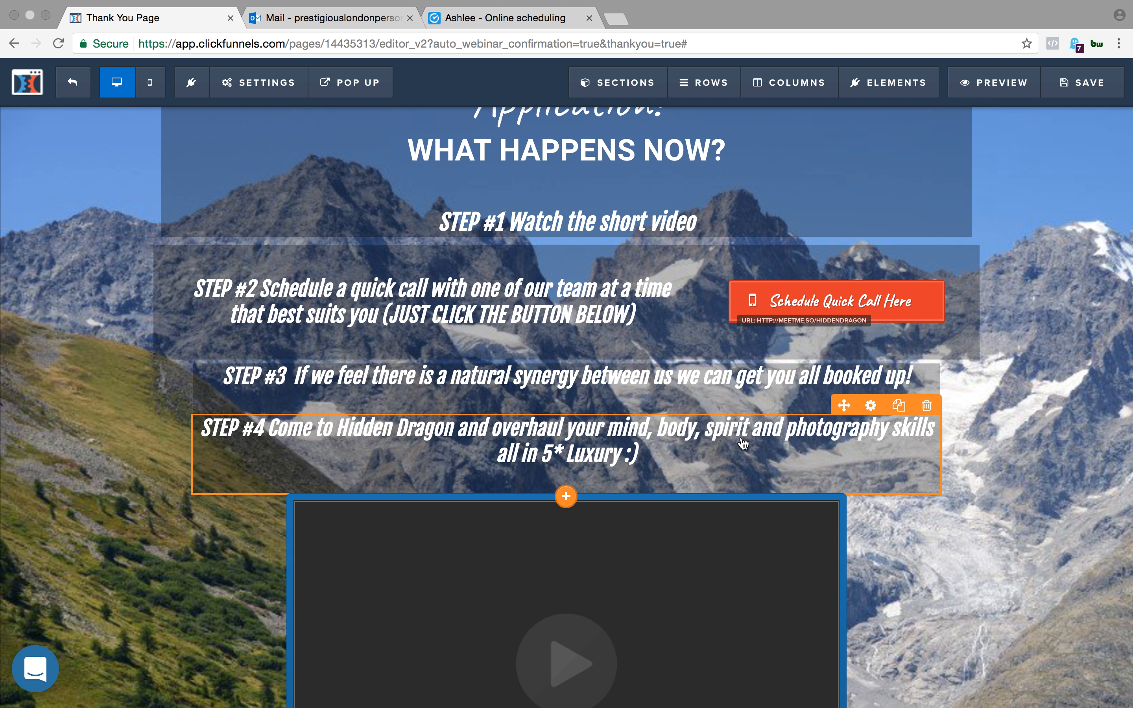
pyautogui.scroll(-1, 743, 442)
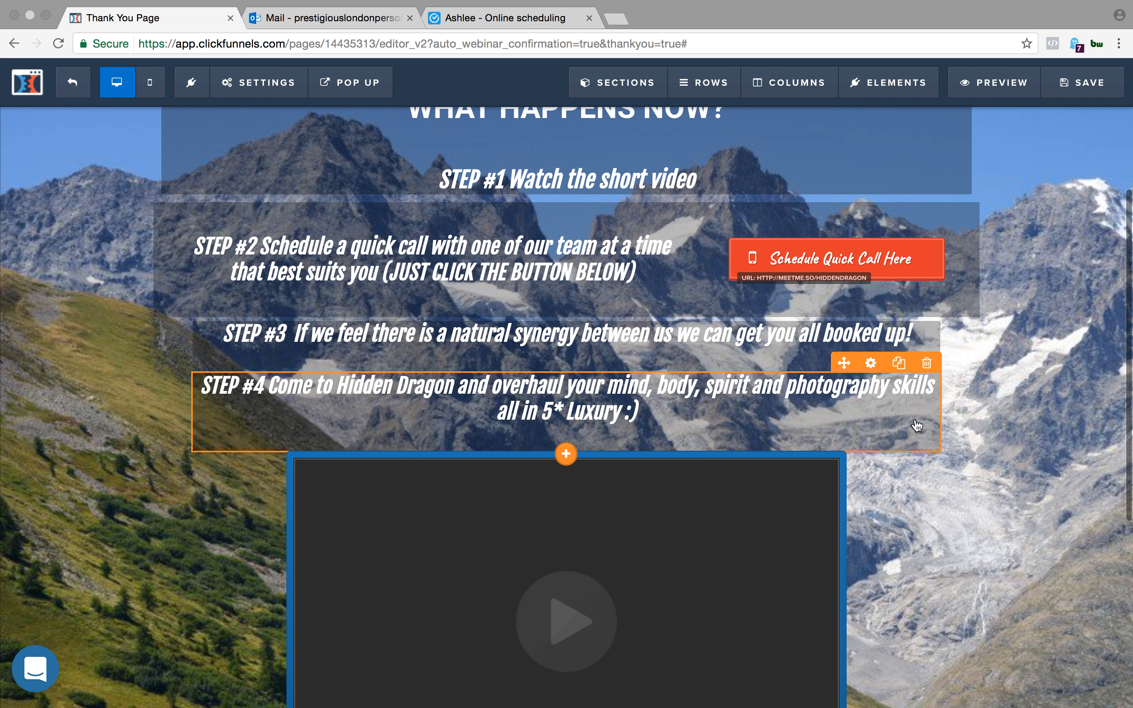
pyautogui.scroll(-7, 1042, 412)
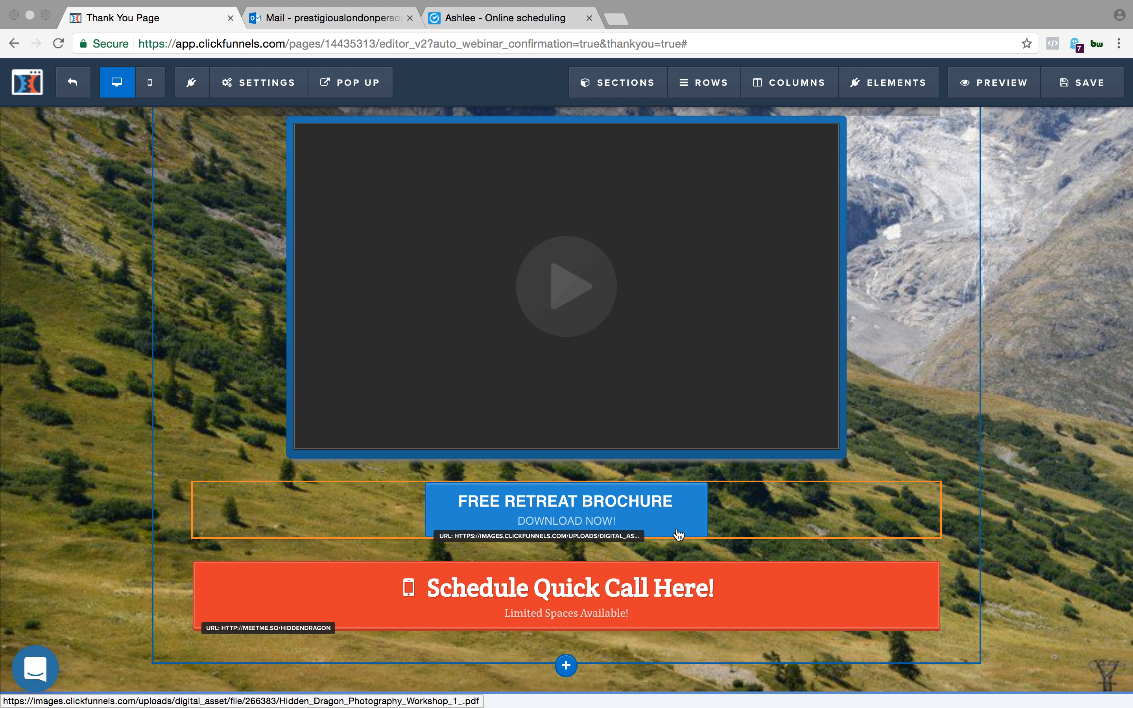
pyautogui.click(641, 519)
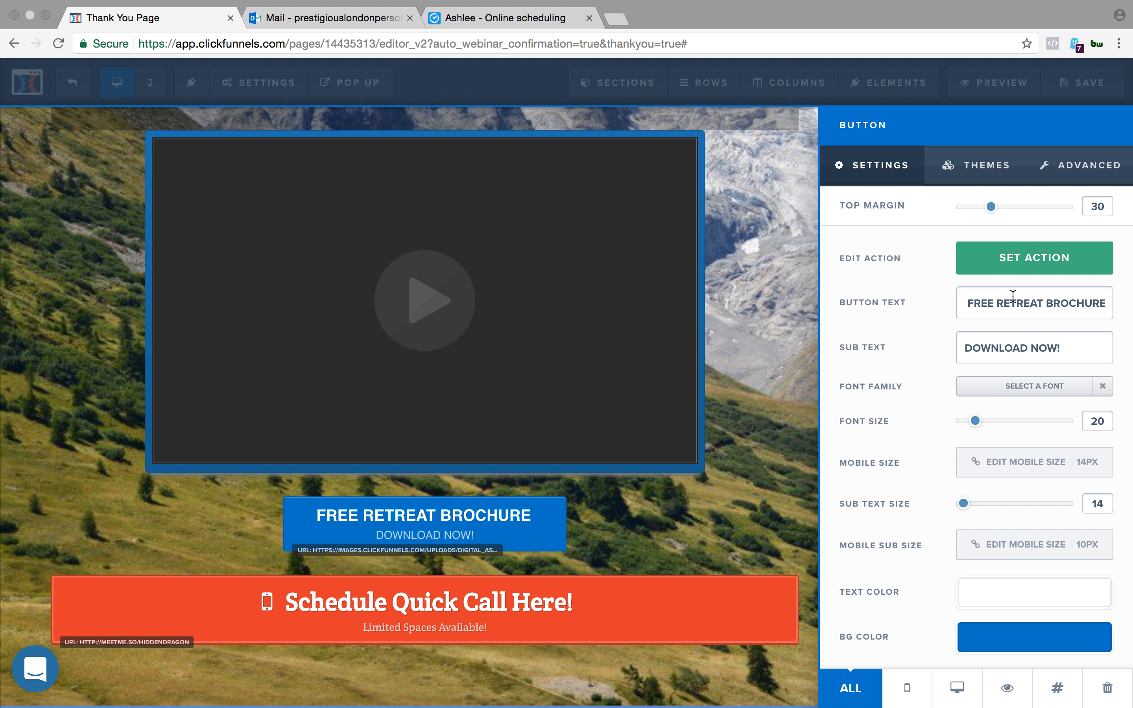
pyautogui.click(1039, 258)
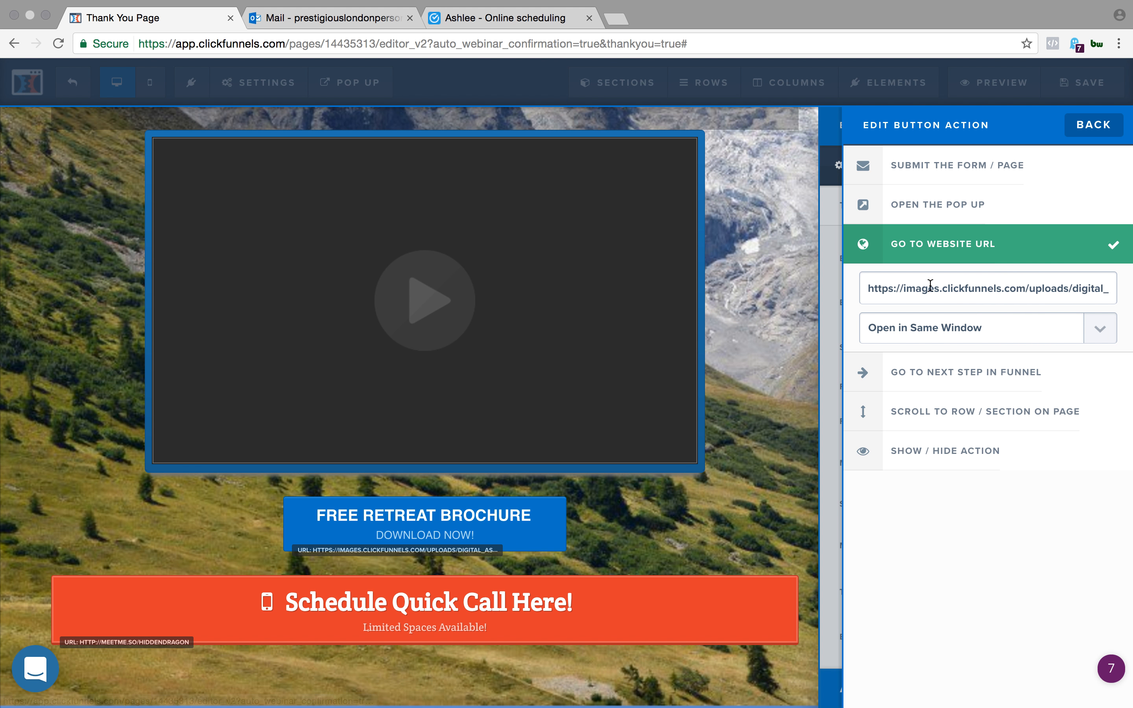
pyautogui.moveTo(863, 289); pyautogui.dragTo(1125, 311)
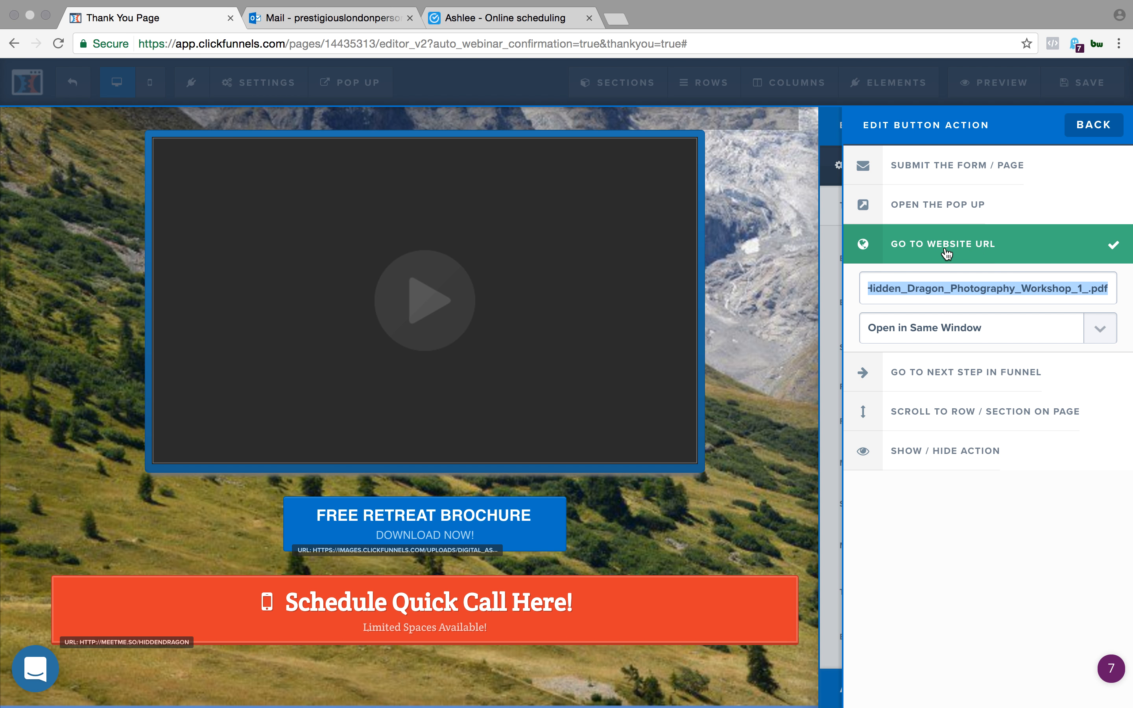
pyautogui.click(803, 280)
pyautogui.click(803, 281)
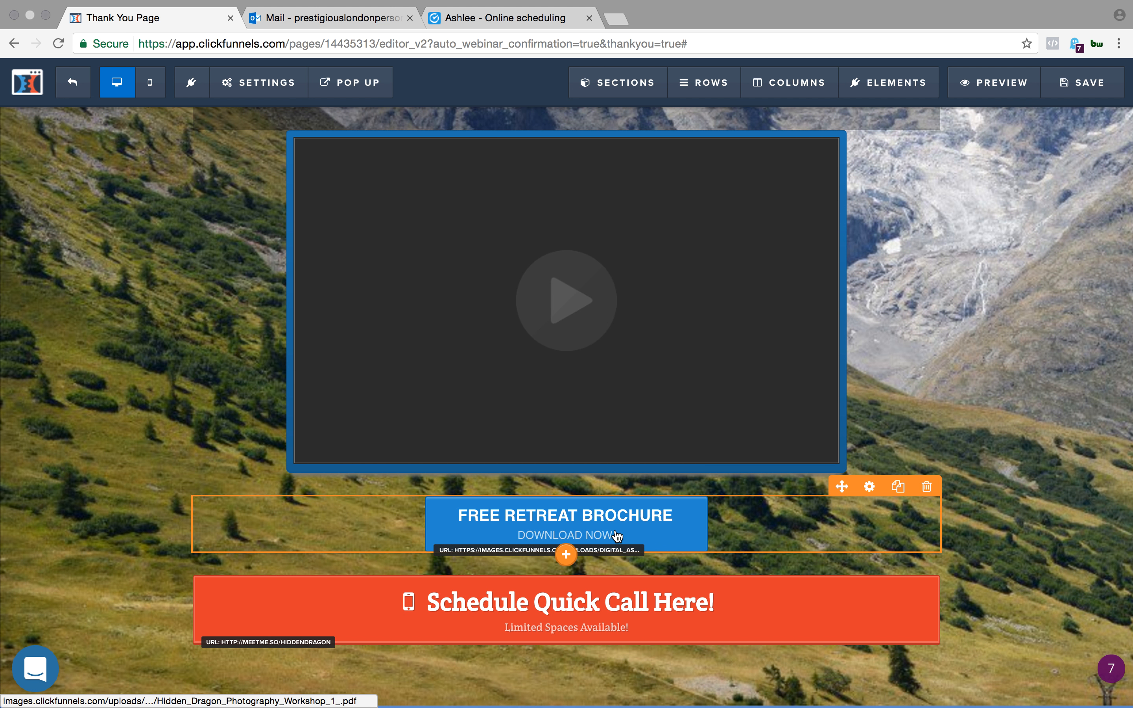
# - Return to the STEP #2 scheduling button, recheck the booking link in its action, and close the settings
pyautogui.scroll(10, 1100, 375)
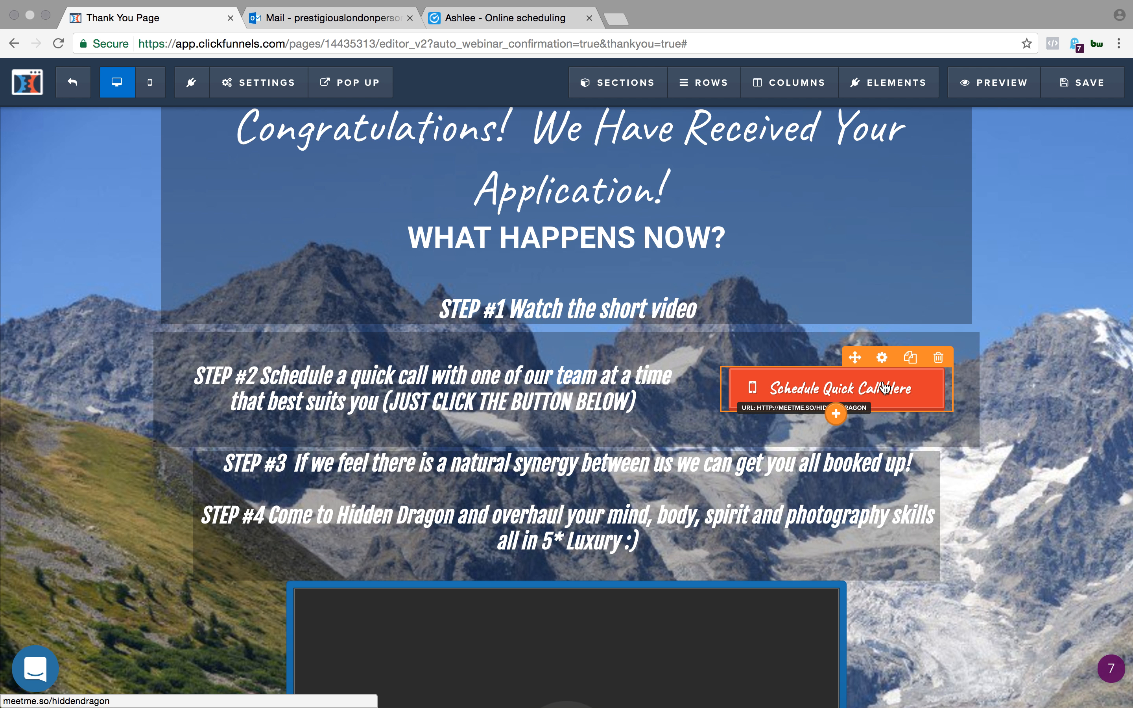
pyautogui.scroll(-3, 824, 356)
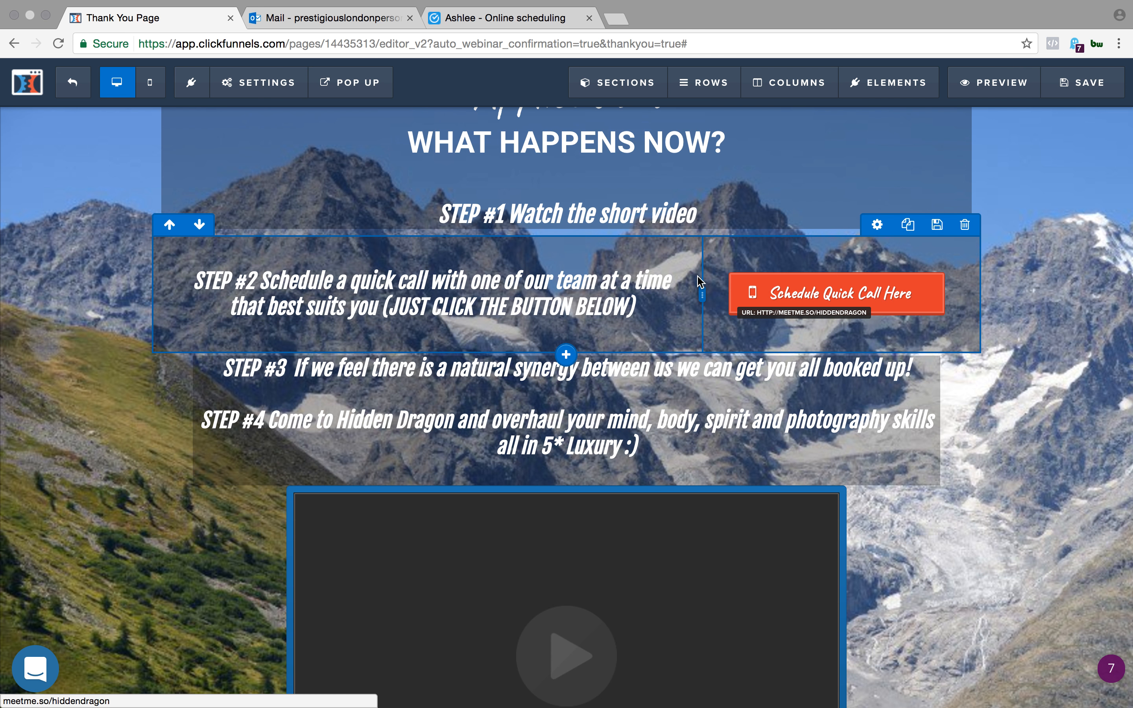
pyautogui.click(809, 291)
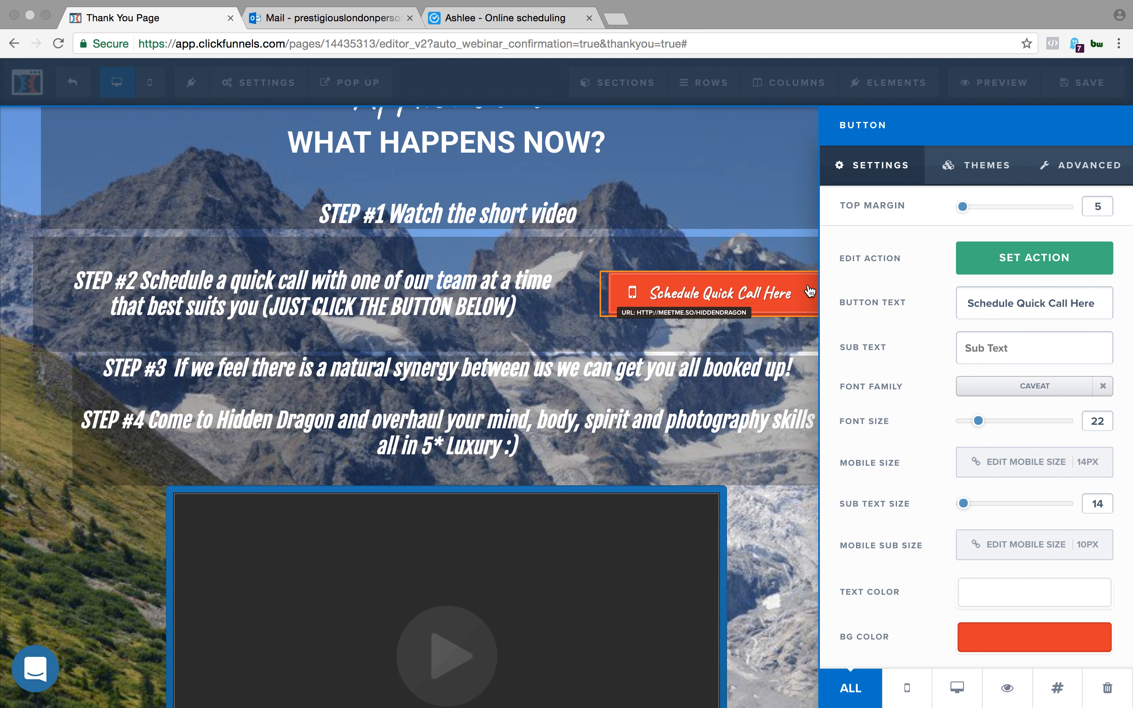
pyautogui.click(1040, 266)
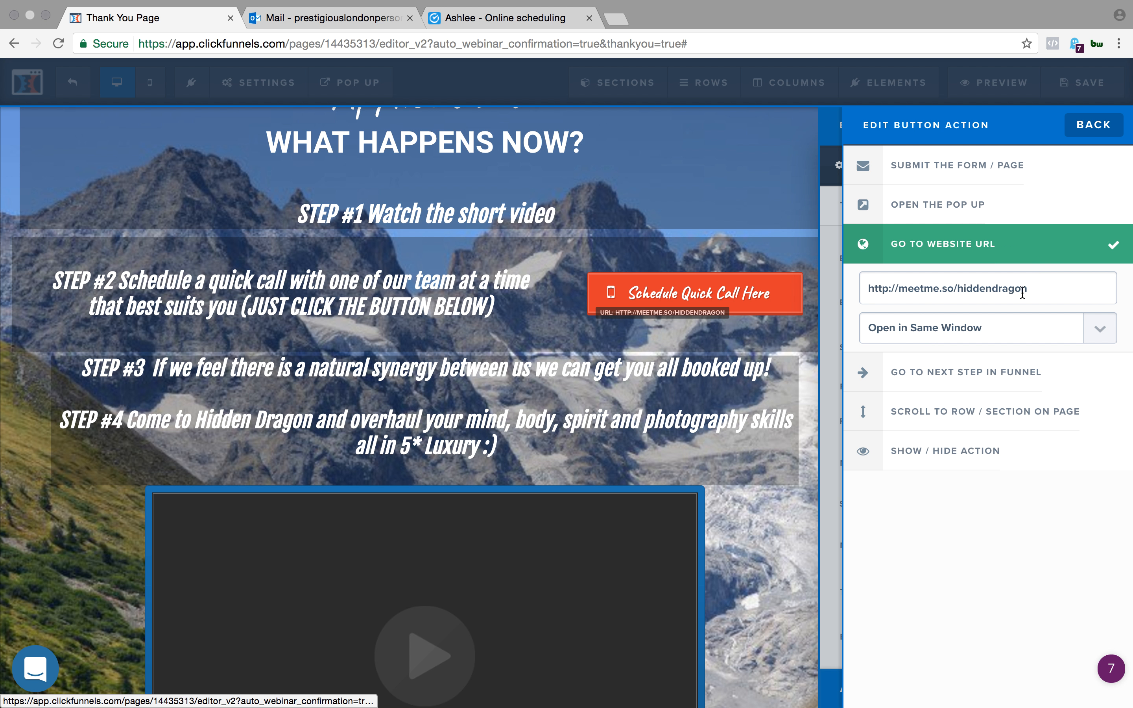
pyautogui.moveTo(1035, 284); pyautogui.dragTo(867, 287)
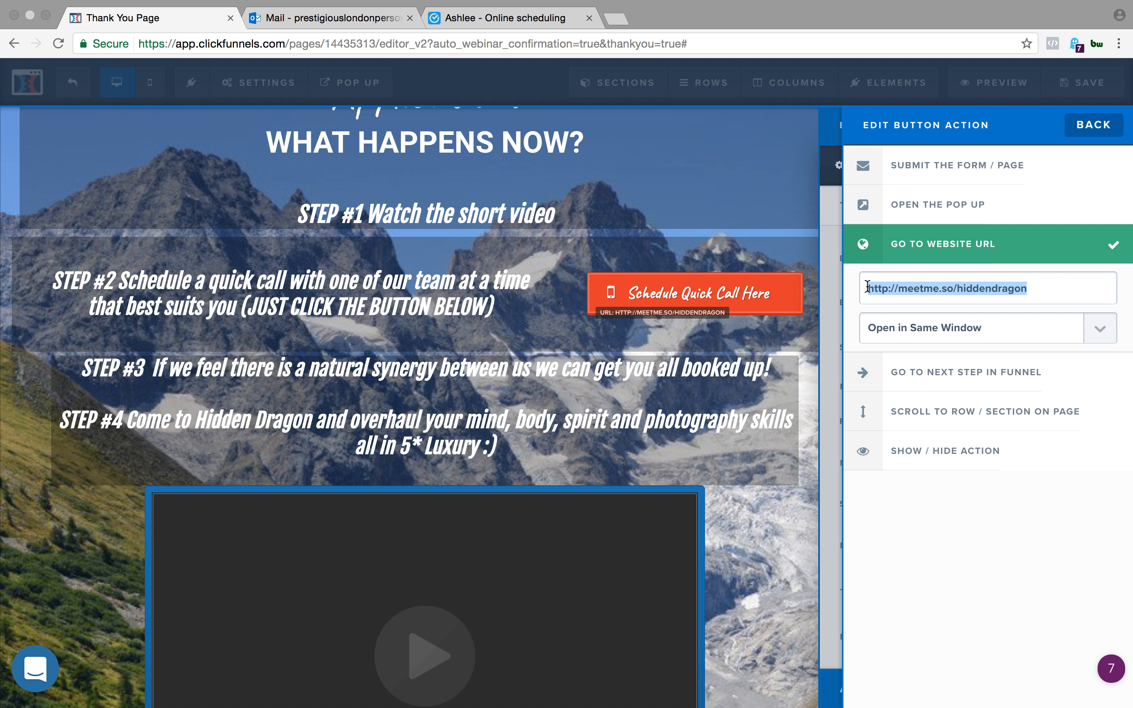
pyautogui.click(762, 291)
# - Preview the Thank You page, look it over down to the video, and open the booking page from the large Schedule Quick Call Here! button
pyautogui.scroll(-8, 740, 421)
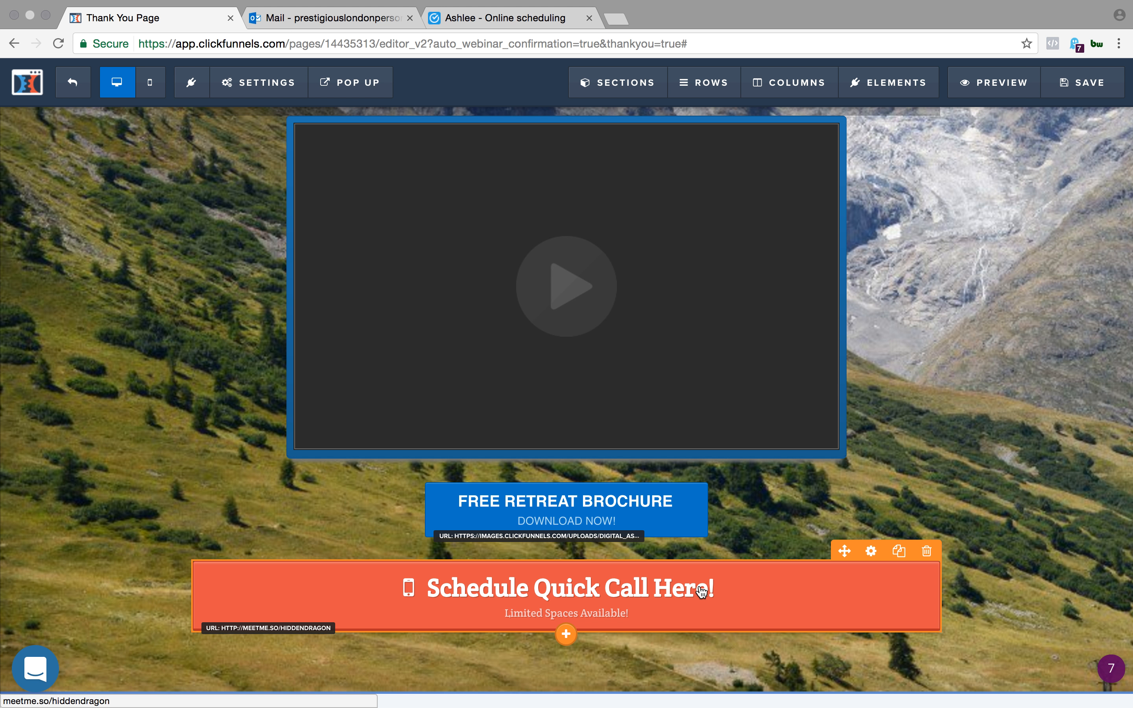
pyautogui.scroll(10, 702, 569)
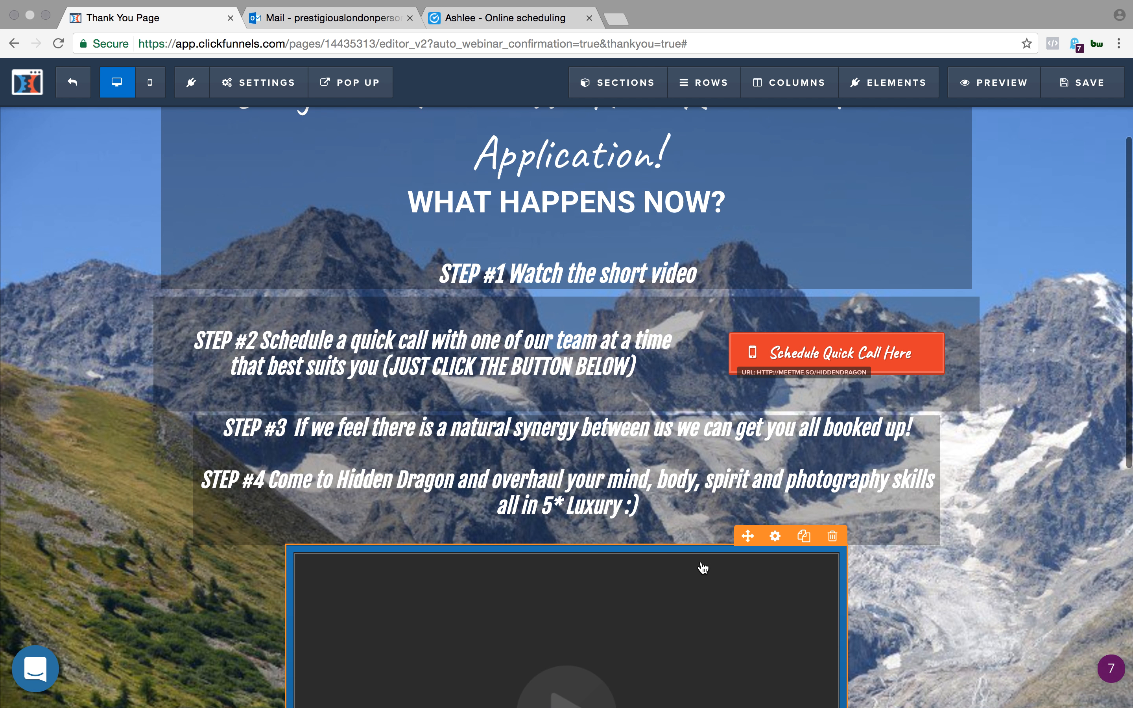
pyautogui.scroll(-9, 702, 569)
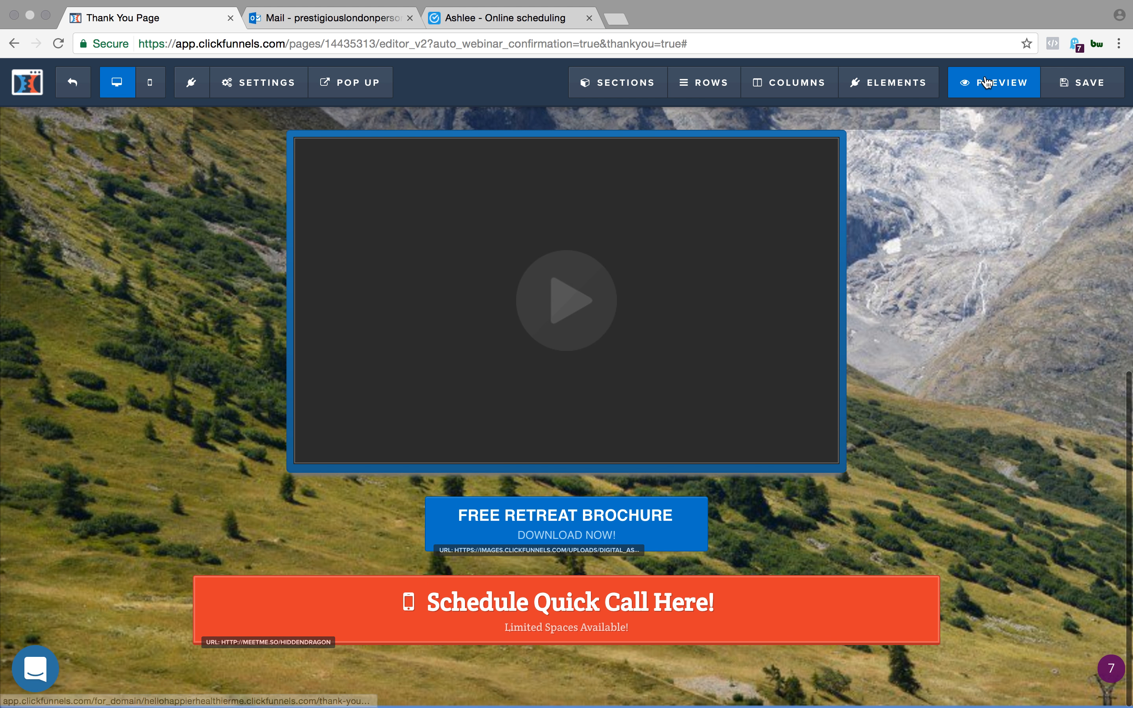
pyautogui.click(988, 80)
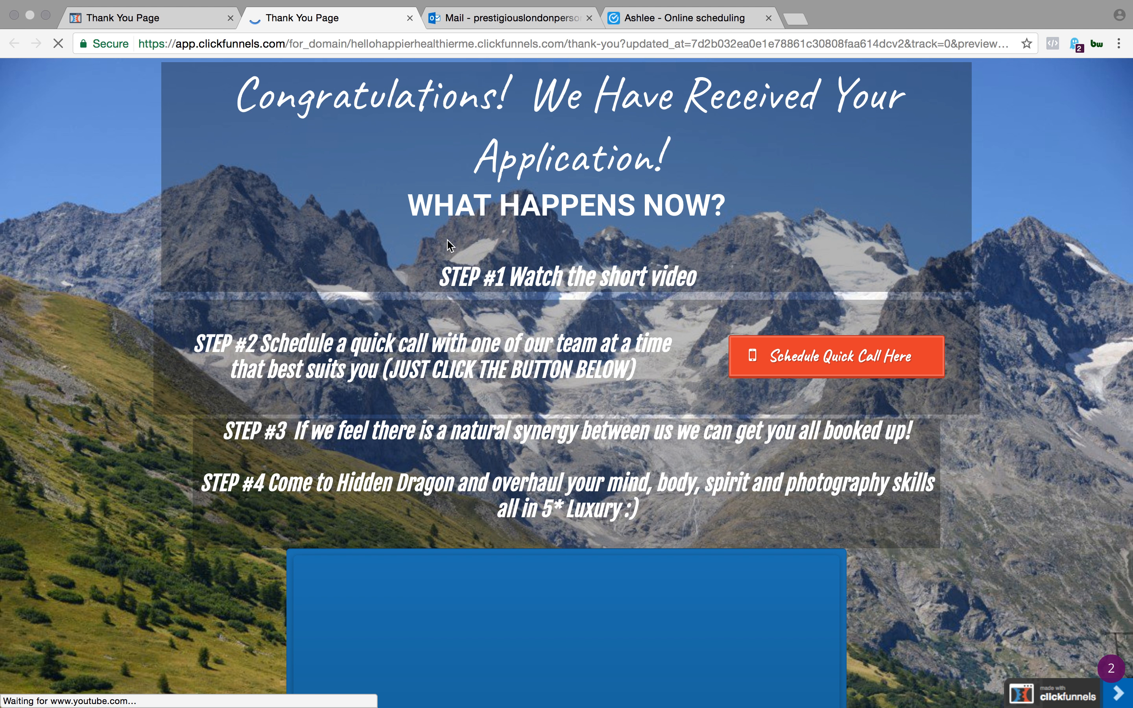
pyautogui.scroll(-4, 705, 455)
pyautogui.scroll(4, 606, 474)
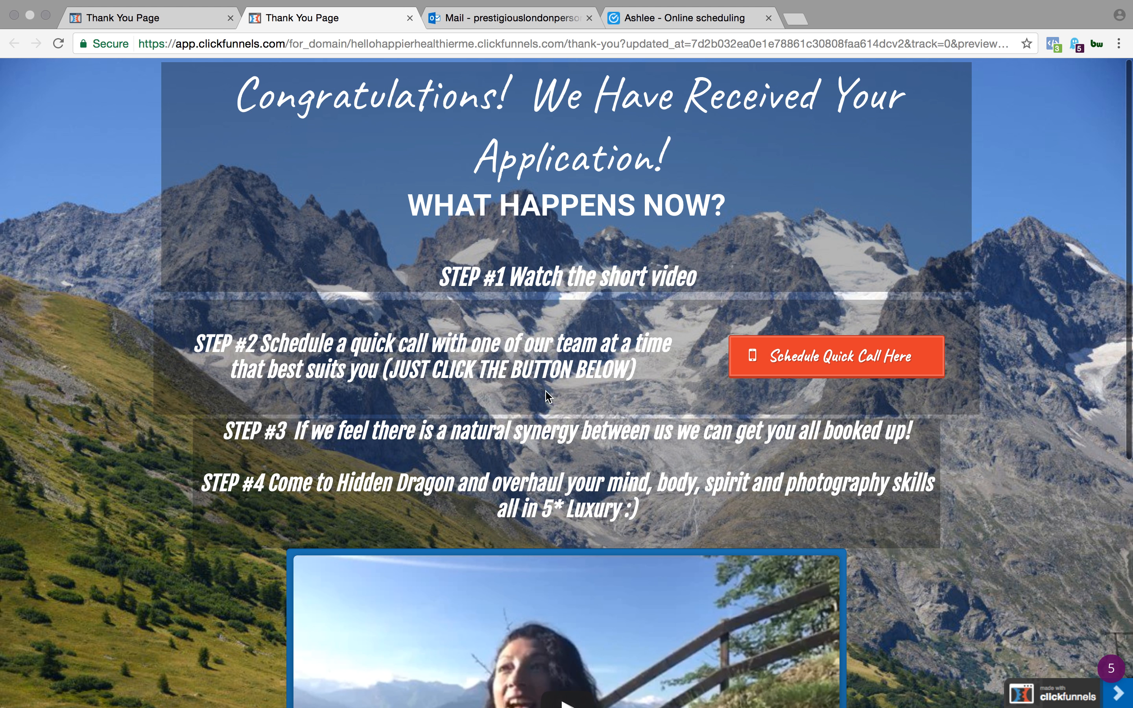
pyautogui.scroll(-9, 864, 337)
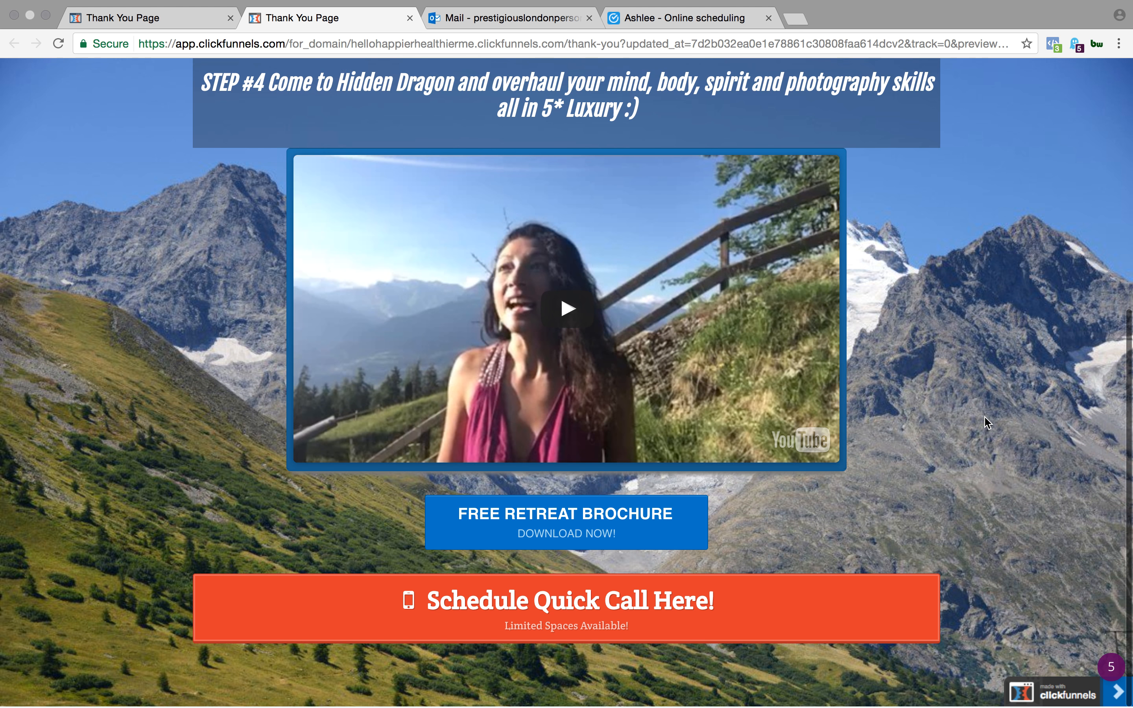
pyautogui.click(753, 628)
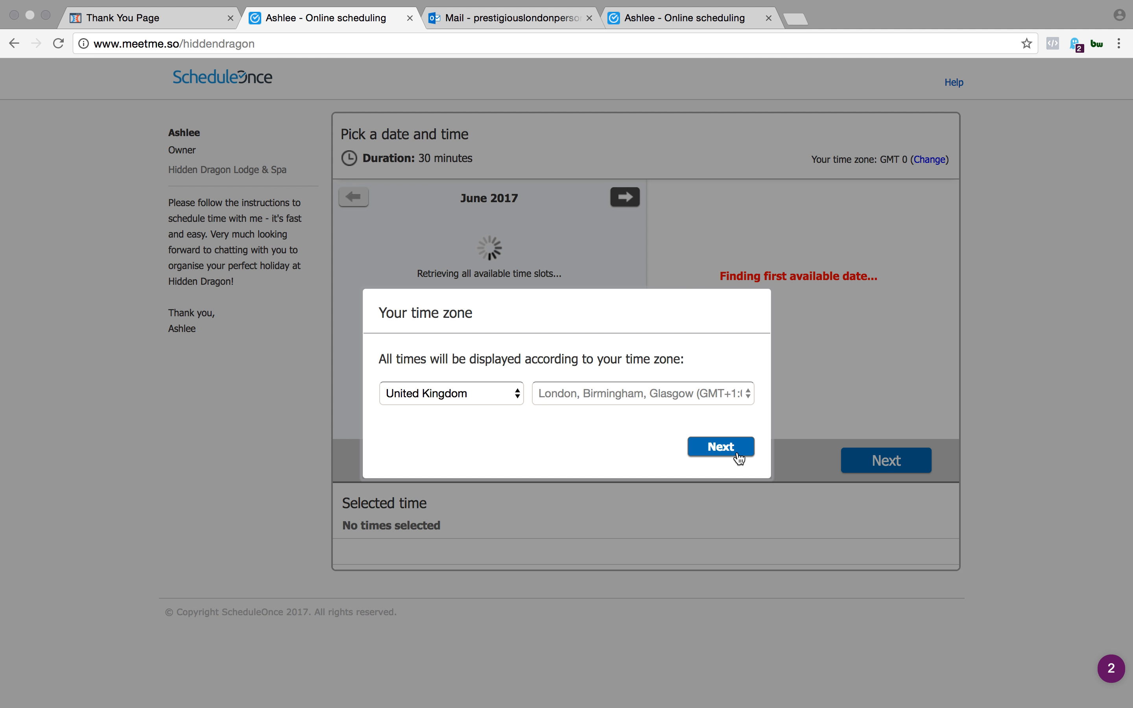
# - Confirm the United Kingdom time zone, pick the 5:30 PM slot on Friday, June 30, 2017, and continue to the booking details form
pyautogui.click(721, 447)
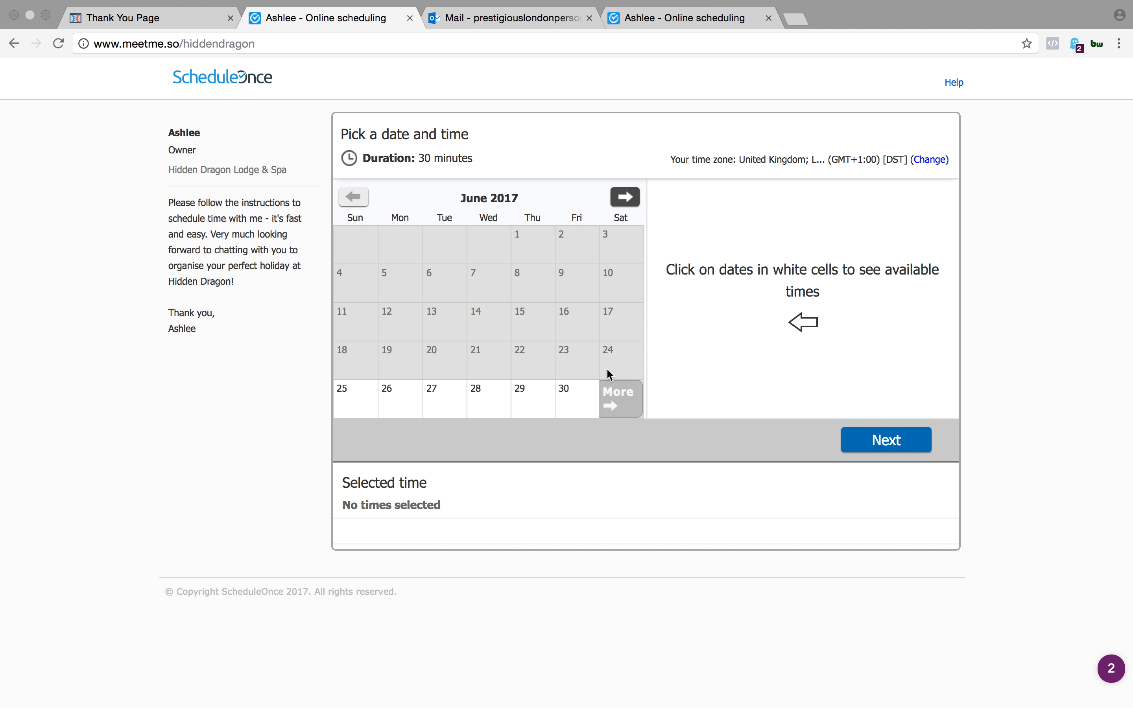
pyautogui.click(582, 400)
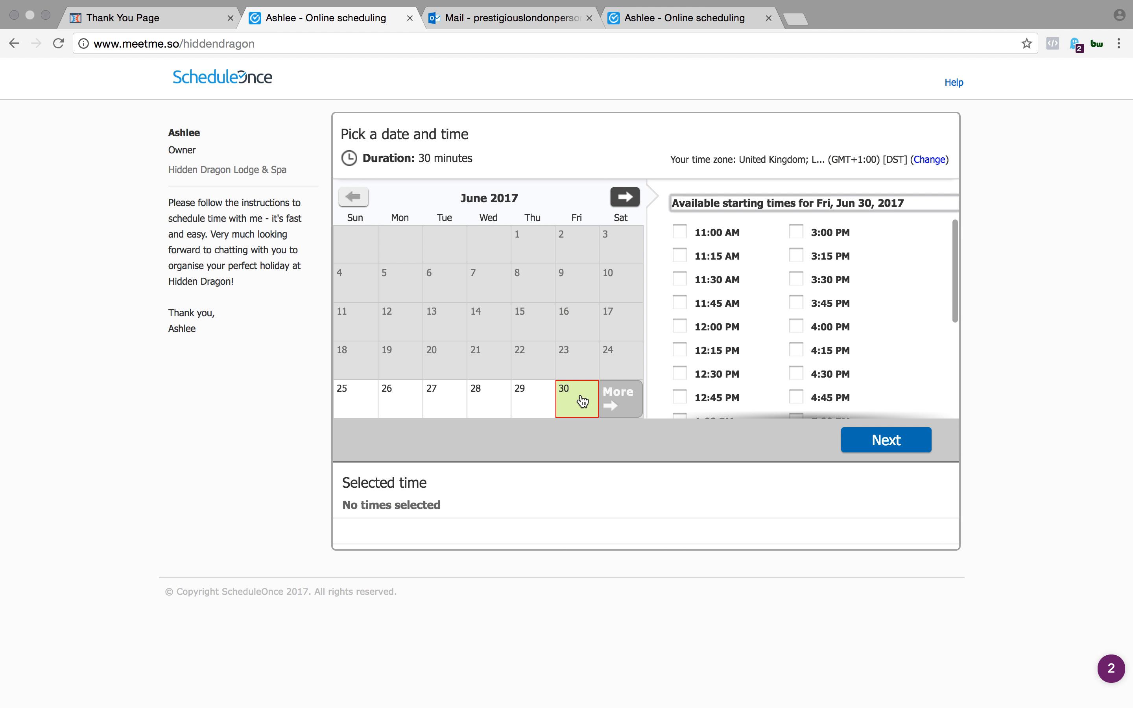
pyautogui.scroll(-5, 745, 305)
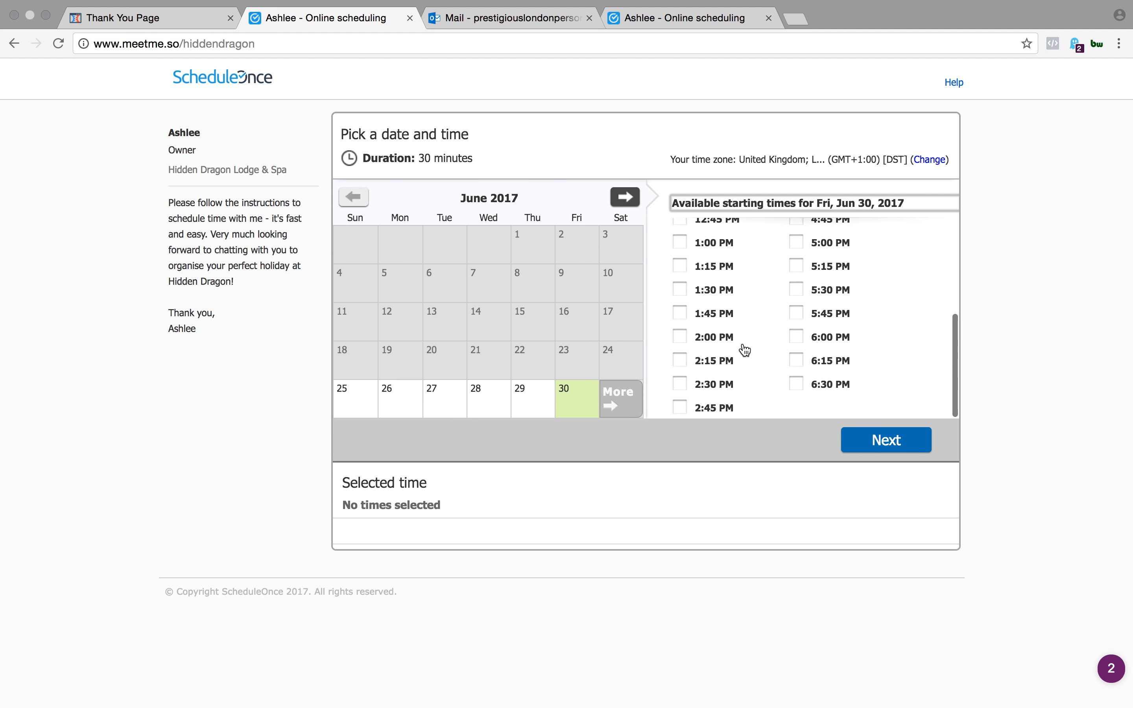
pyautogui.click(797, 289)
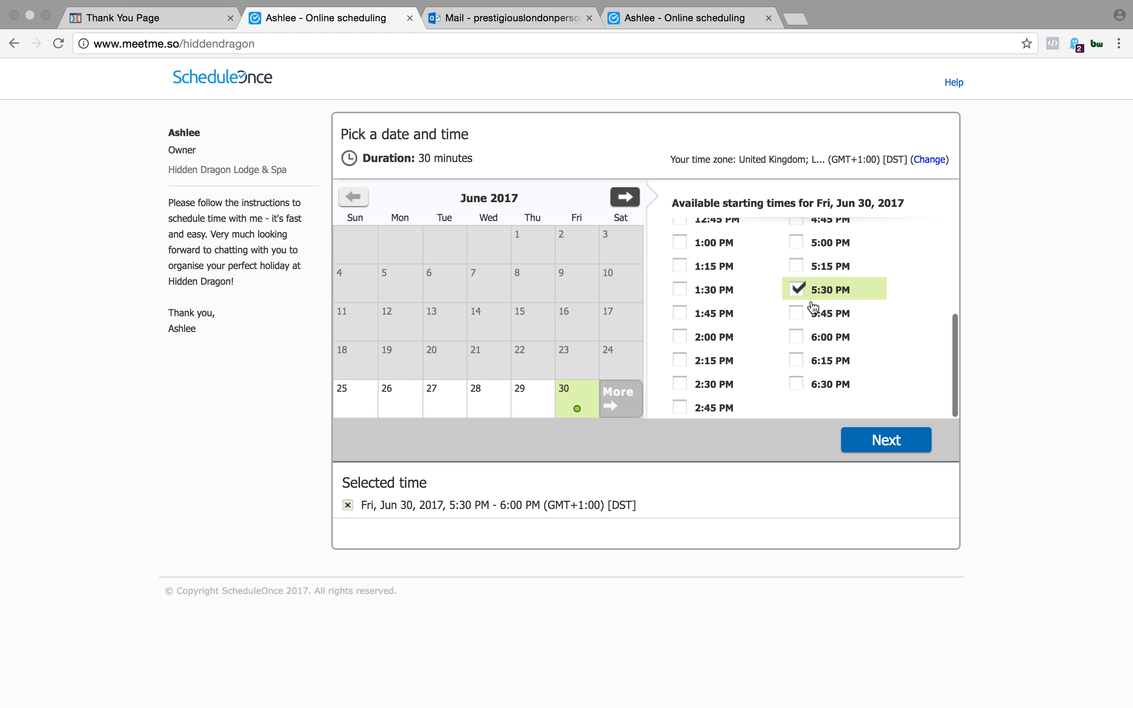
pyautogui.click(874, 443)
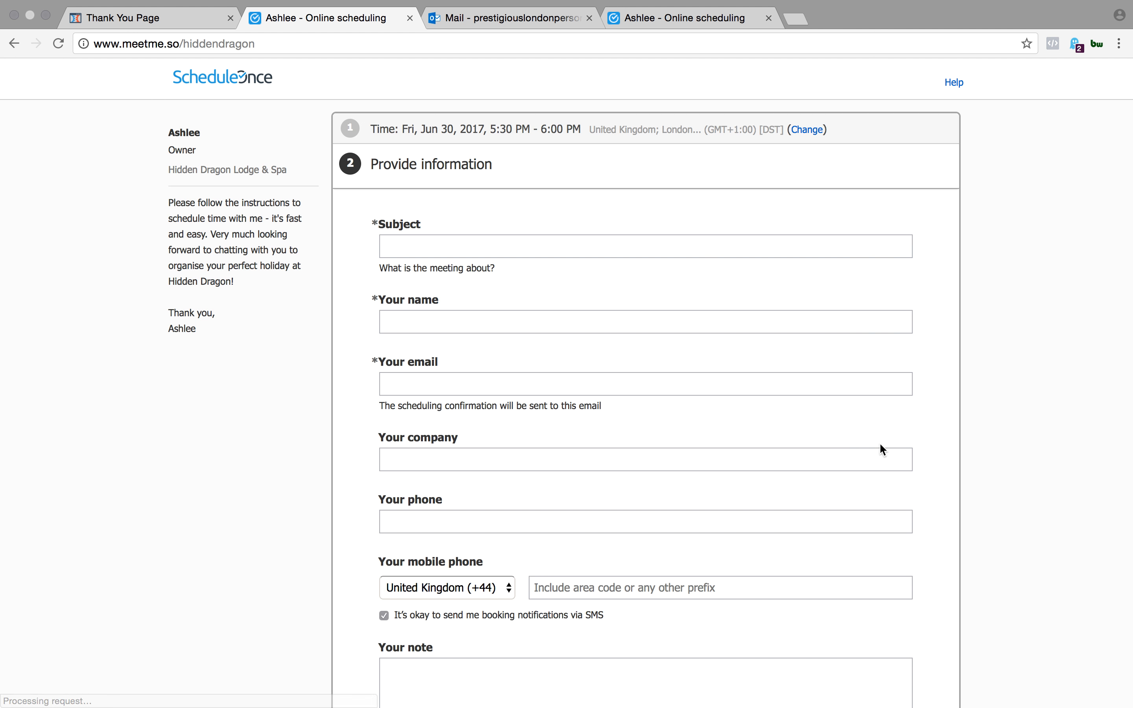
# - Look through the booking details form from the subject to the note field, and close the booking page without submitting it
pyautogui.click(456, 242)
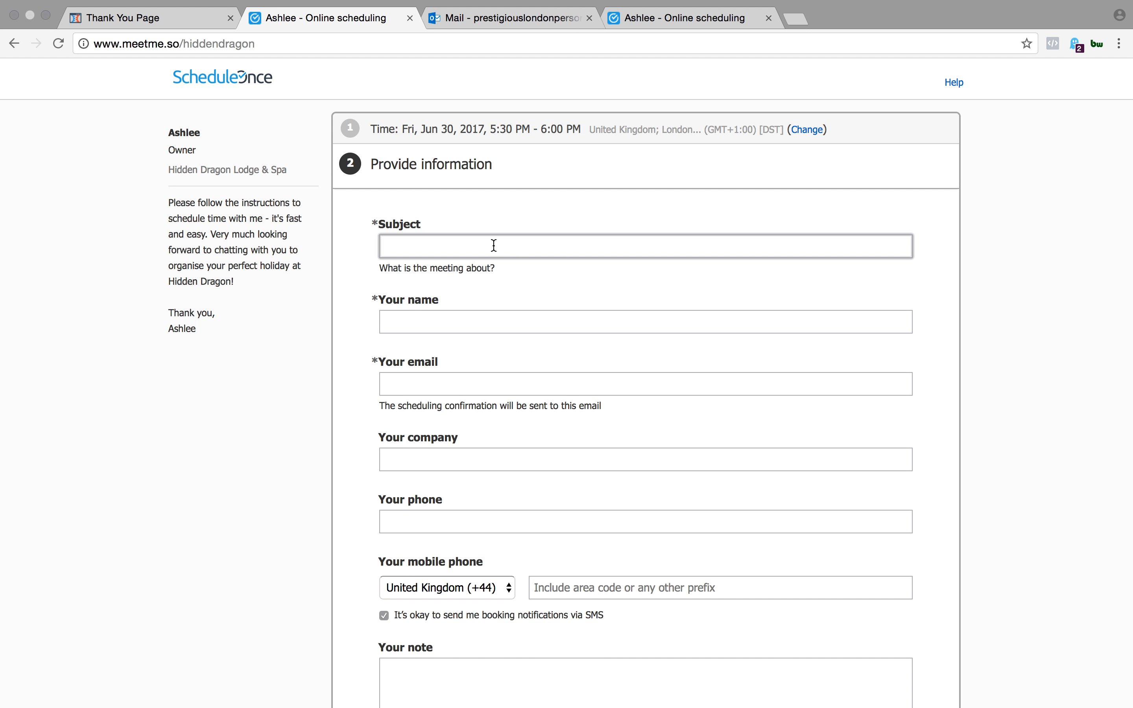
pyautogui.scroll(-3, 559, 313)
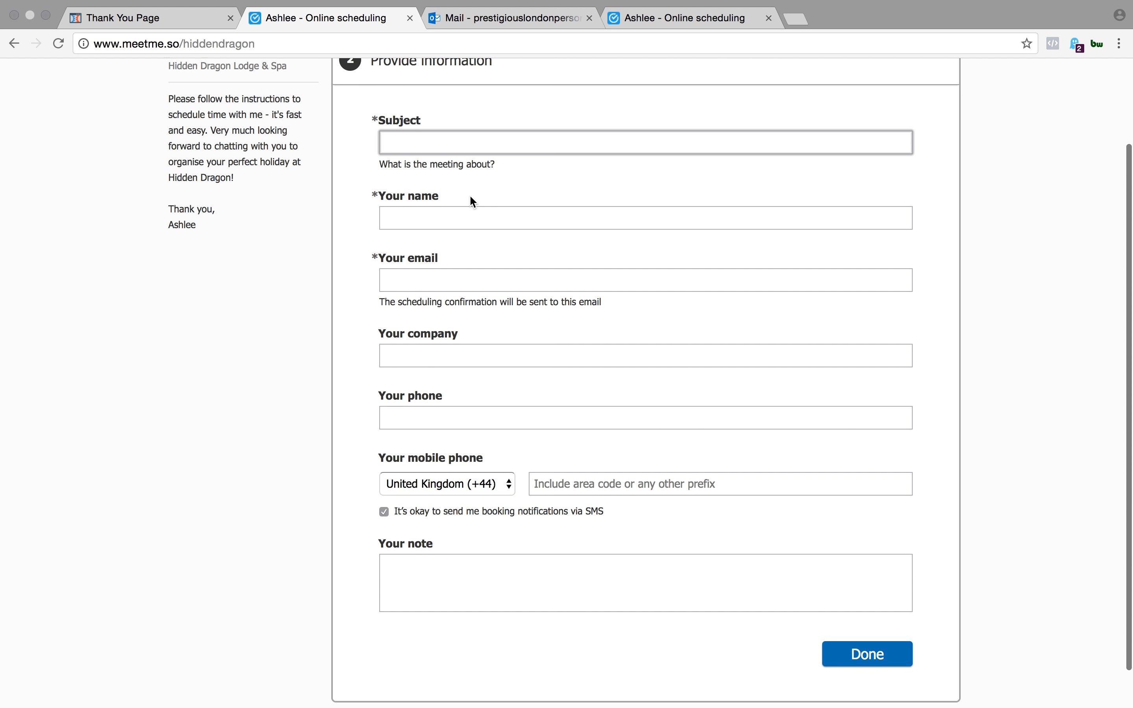
pyautogui.scroll(-3, 492, 433)
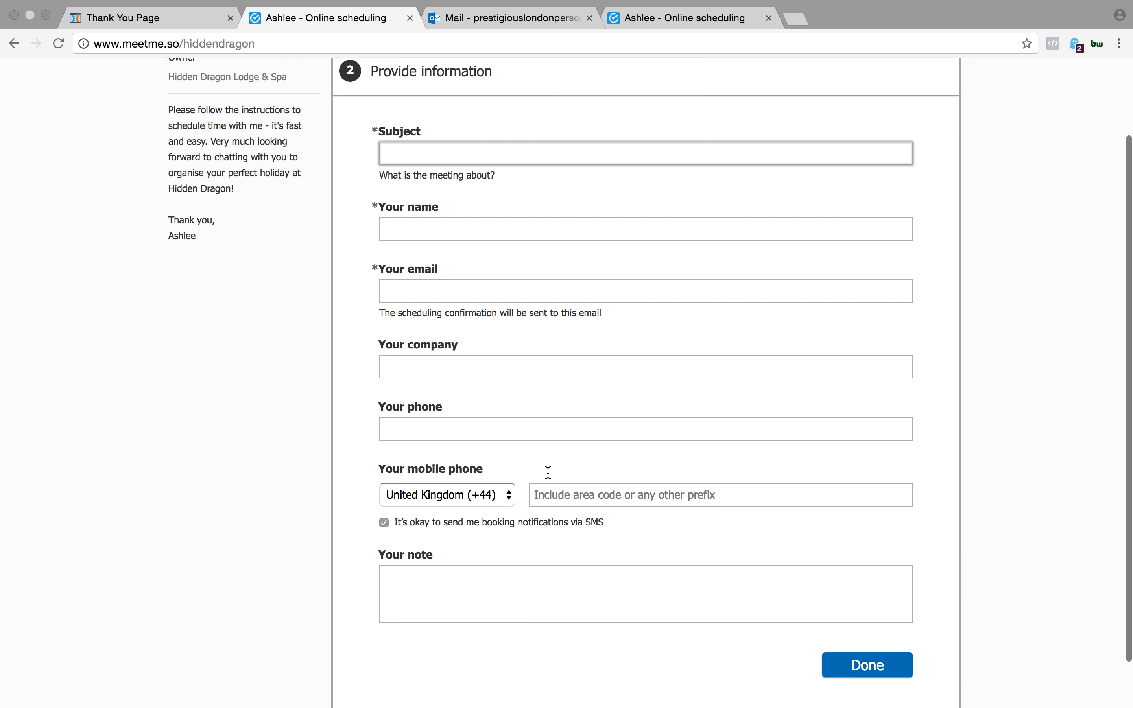
pyautogui.scroll(3, 335, 178)
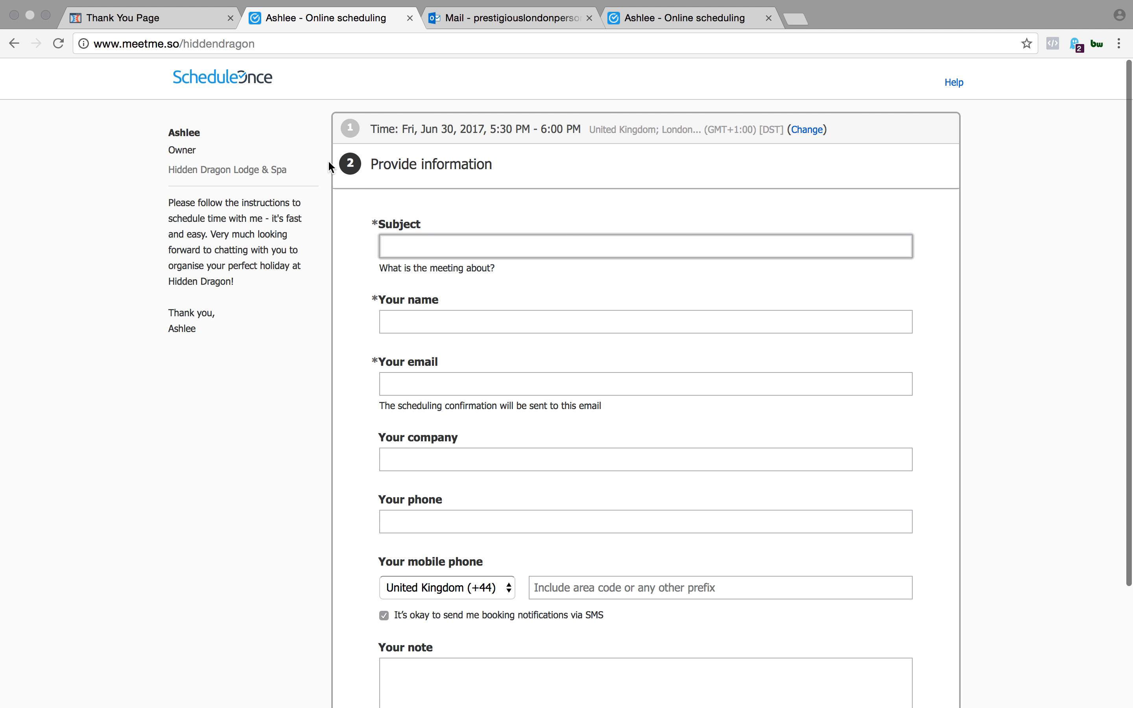
pyautogui.click(381, 126)
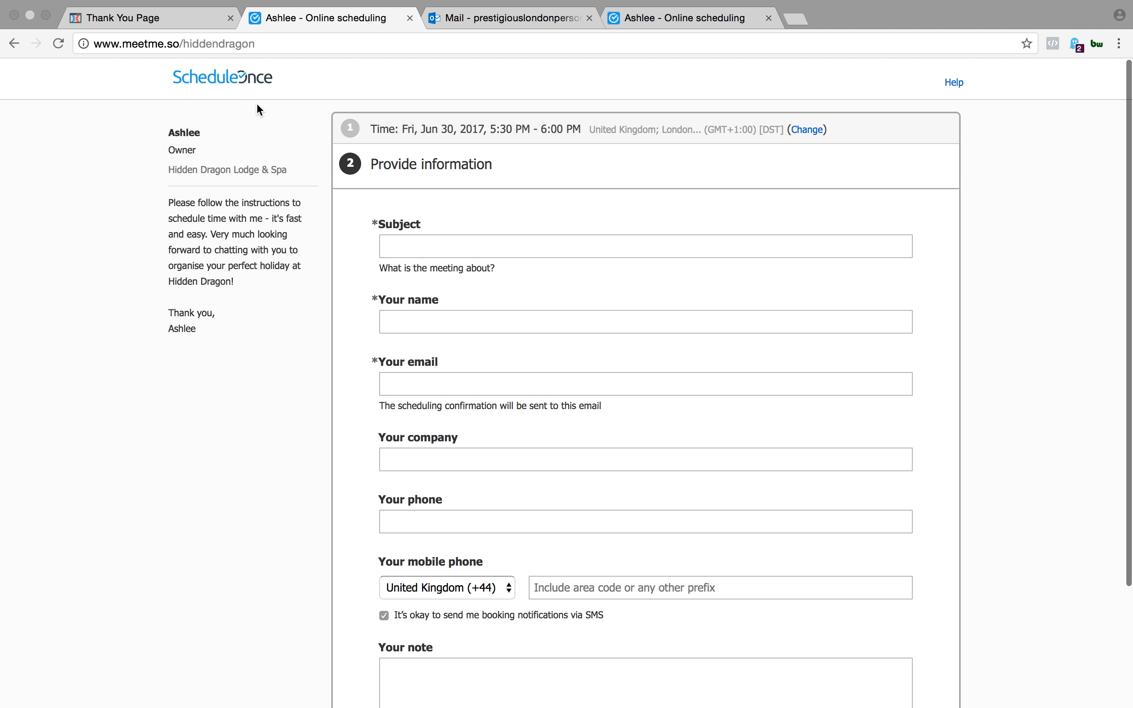
pyautogui.scroll(-3, 320, 298)
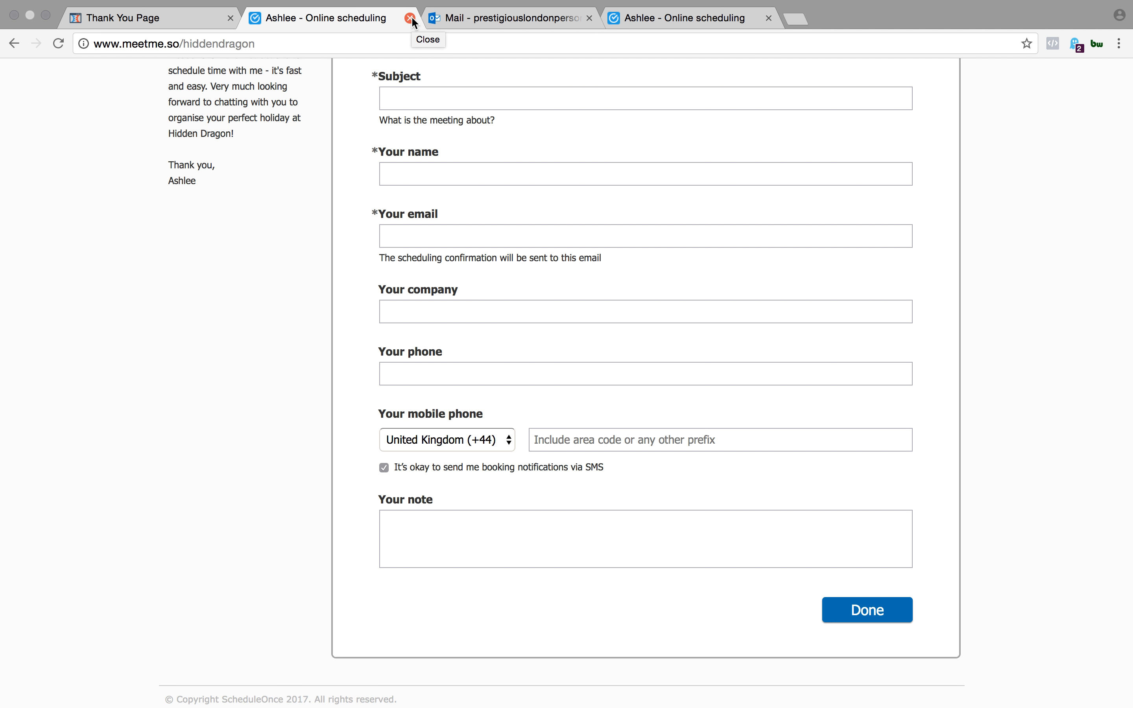
pyautogui.scroll(5, 473, 243)
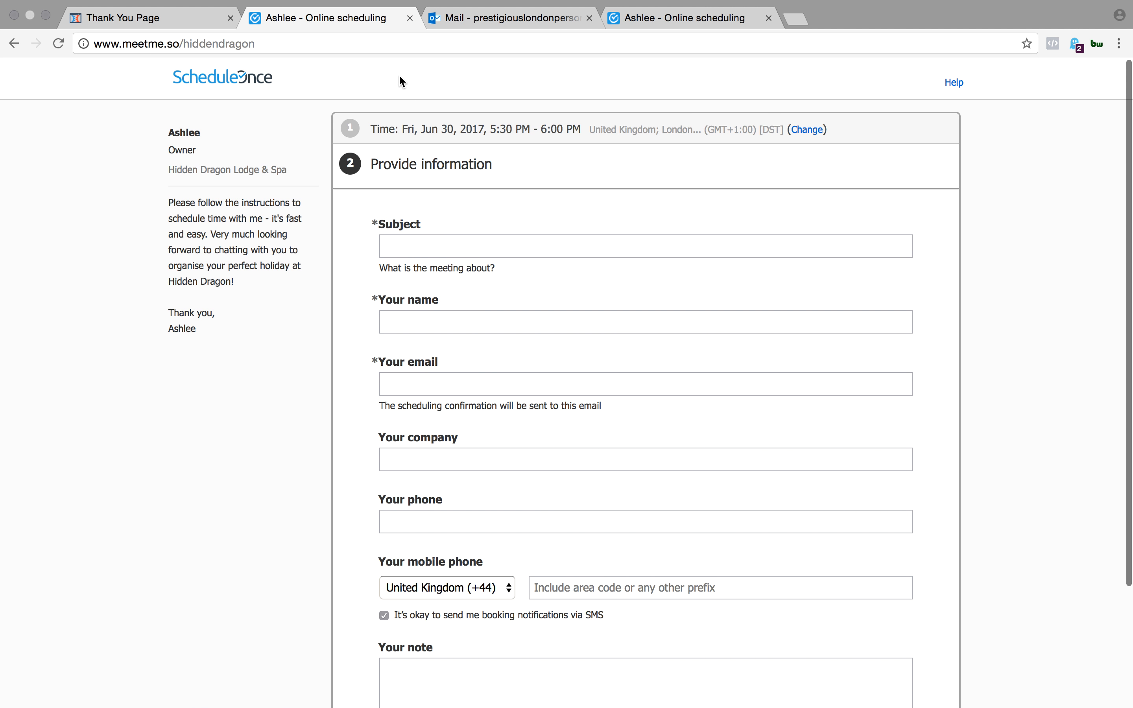
pyautogui.click(411, 18)
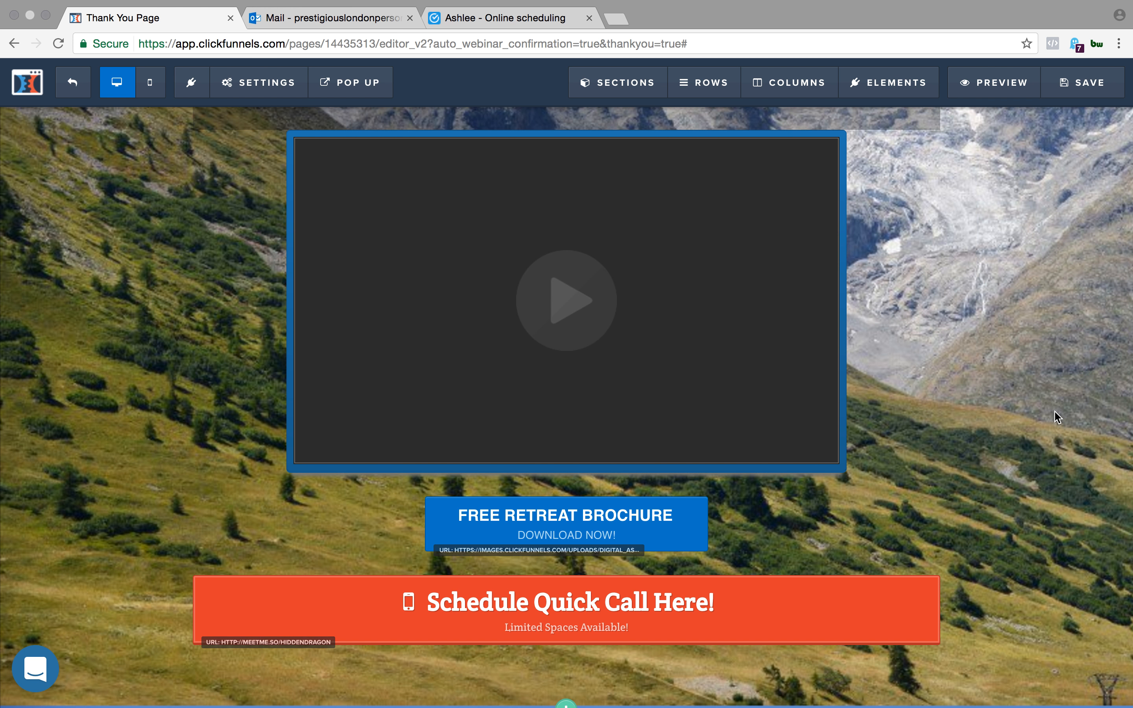
# - Examine the Thank You page in the editor, from the congratulations headline and four steps down to the video, brochure and scheduling buttons
pyautogui.scroll(5, 1056, 416)
pyautogui.scroll(5, 1056, 416)
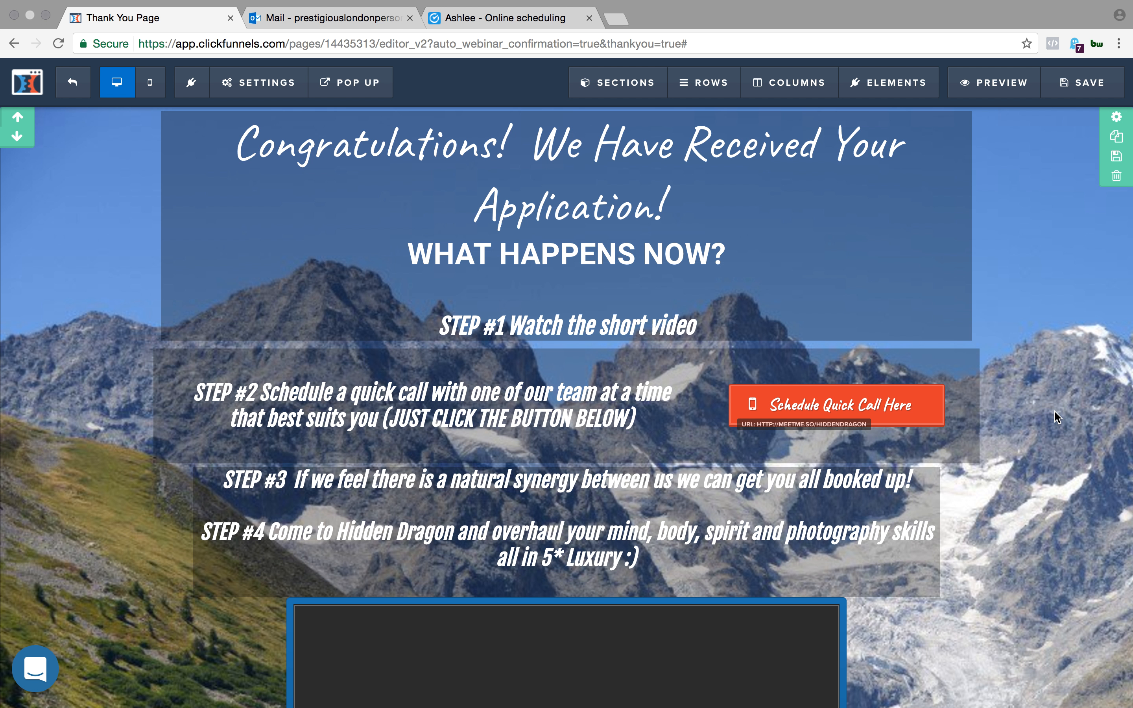
pyautogui.scroll(-5, 1056, 416)
pyautogui.scroll(3, 1056, 416)
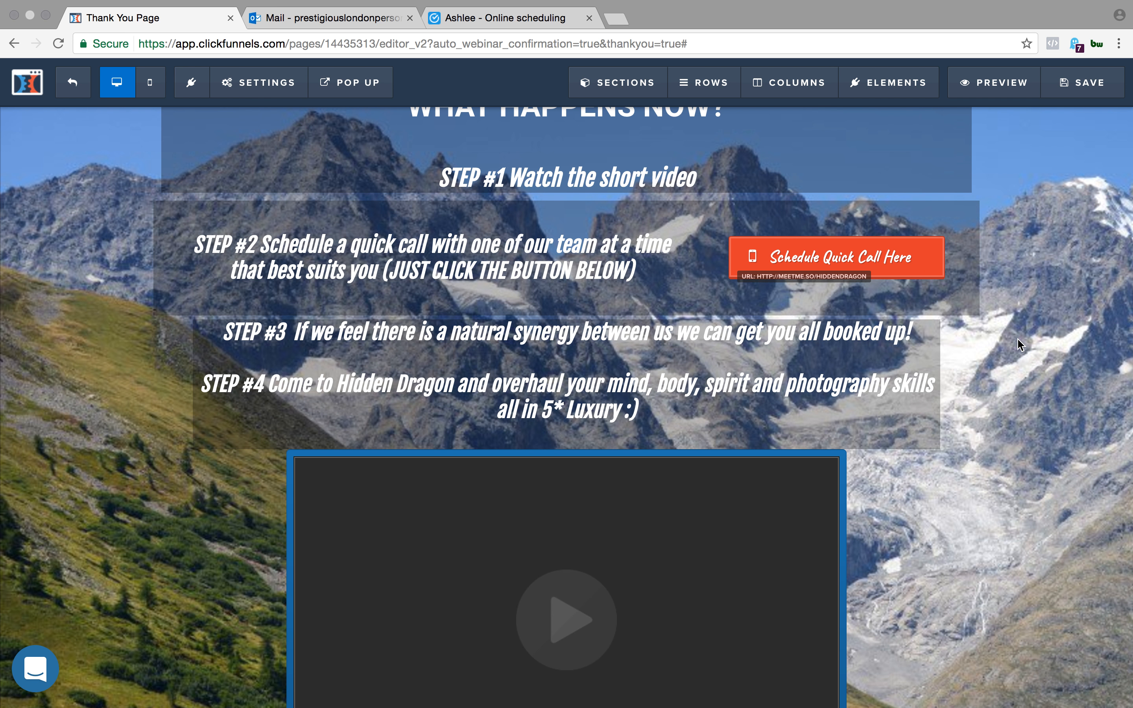
pyautogui.scroll(-7, 996, 491)
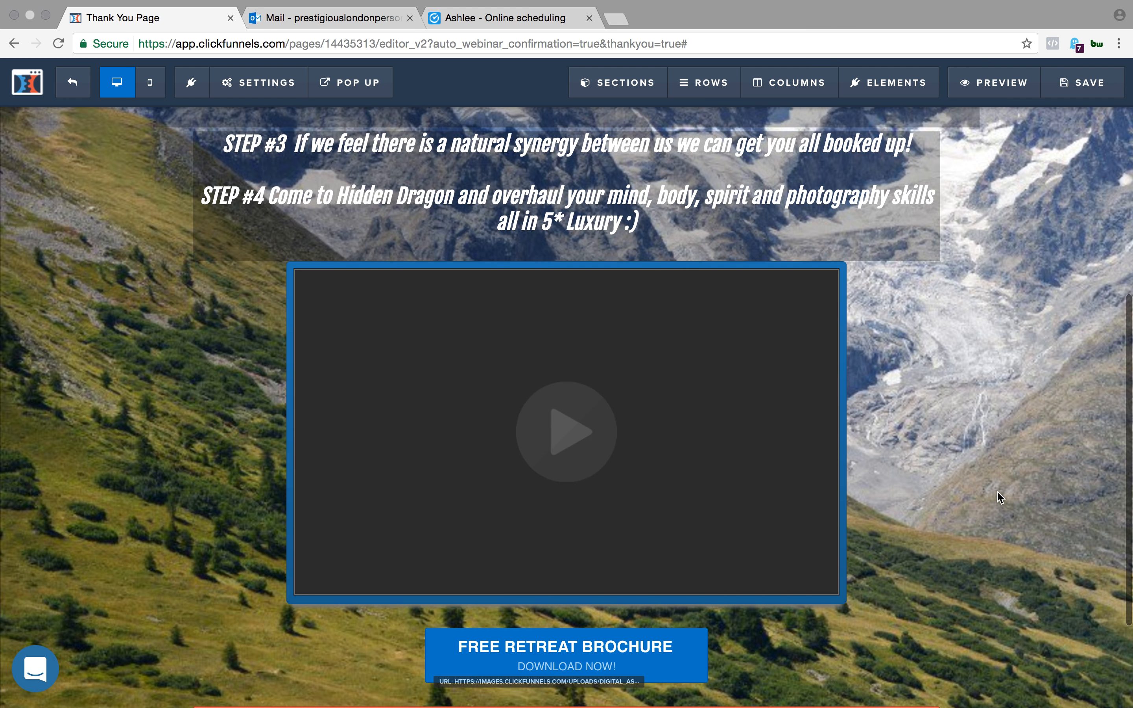
pyautogui.scroll(10, 997, 491)
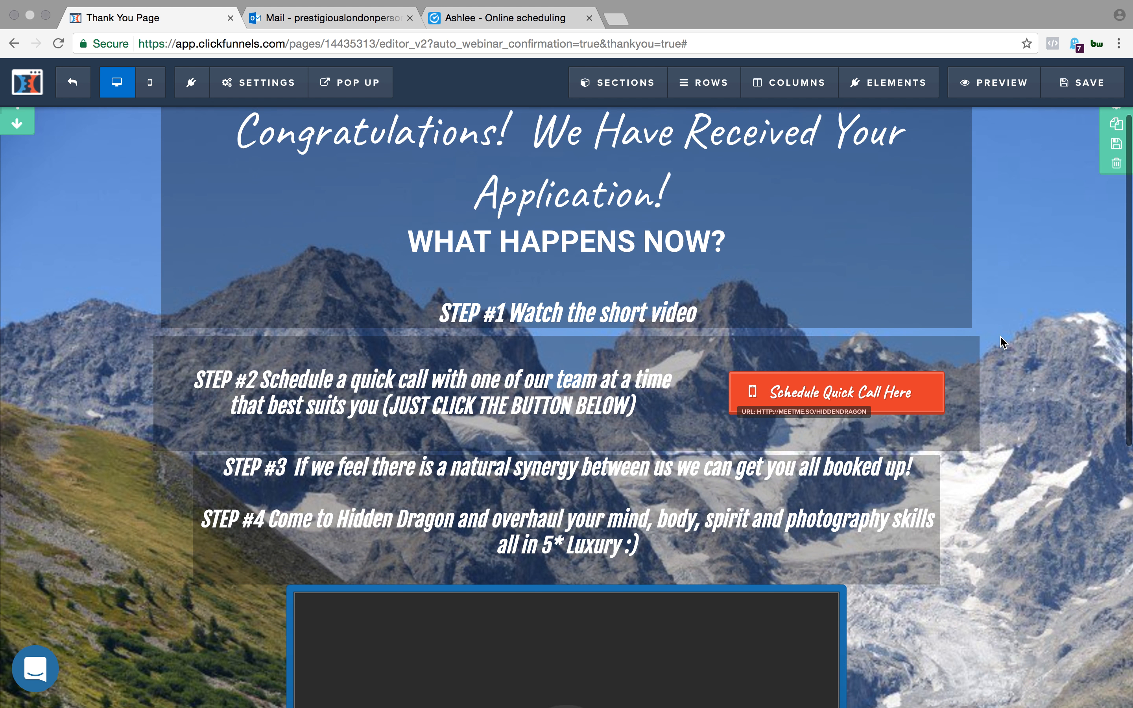
pyautogui.scroll(-5, 1000, 336)
pyautogui.scroll(-3, 1000, 336)
pyautogui.scroll(-2, 745, 369)
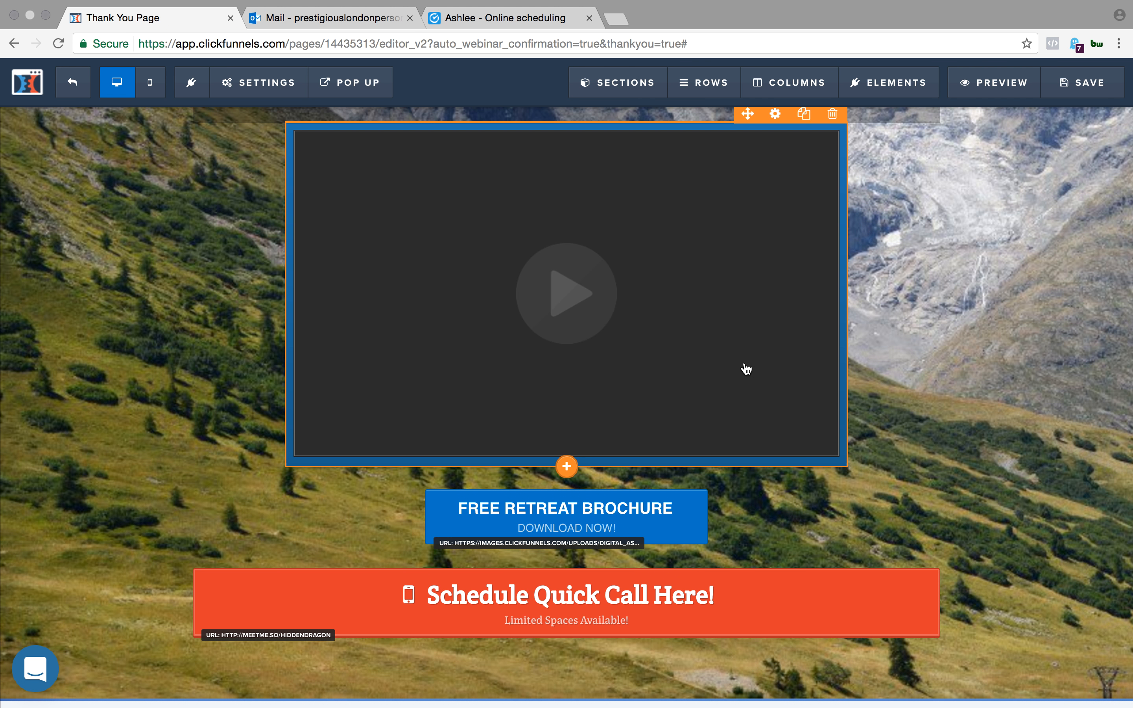
pyautogui.scroll(10, 746, 369)
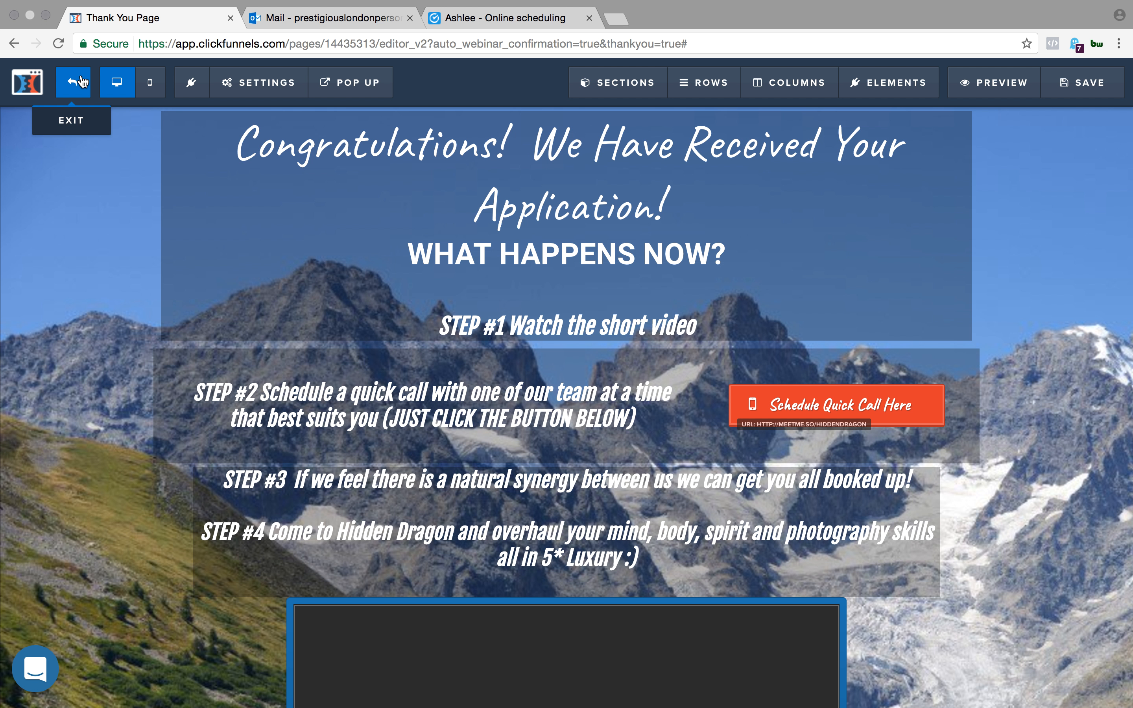
pyautogui.scroll(-2, 187, 258)
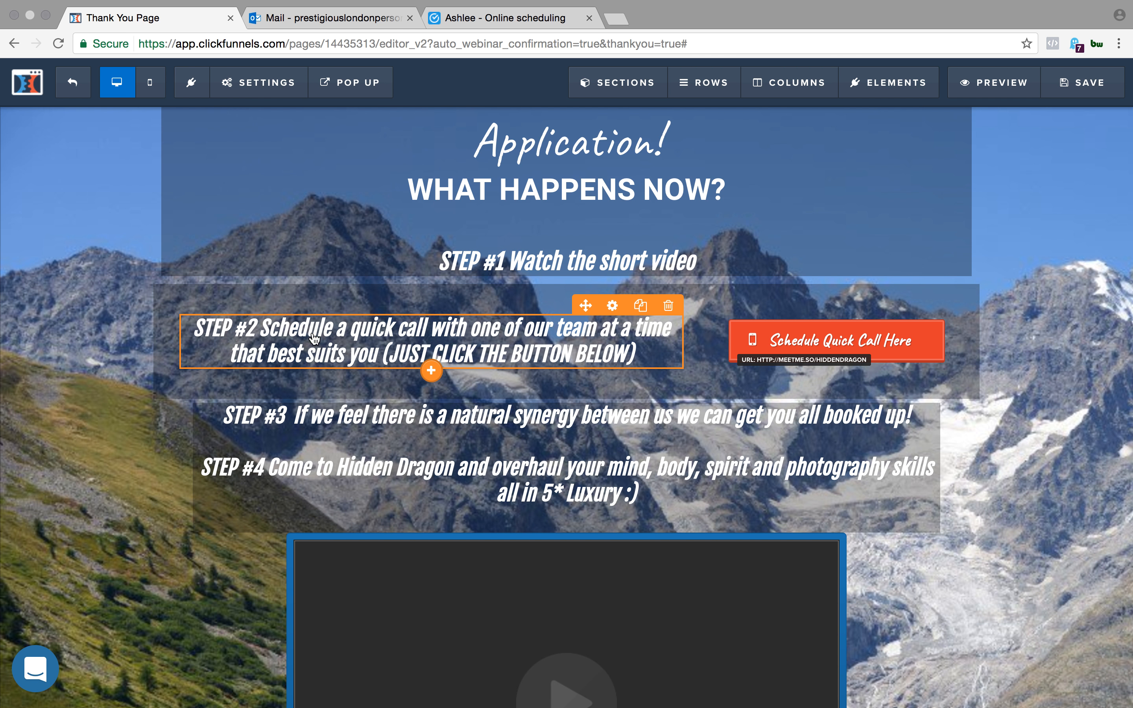
pyautogui.scroll(2, 482, 239)
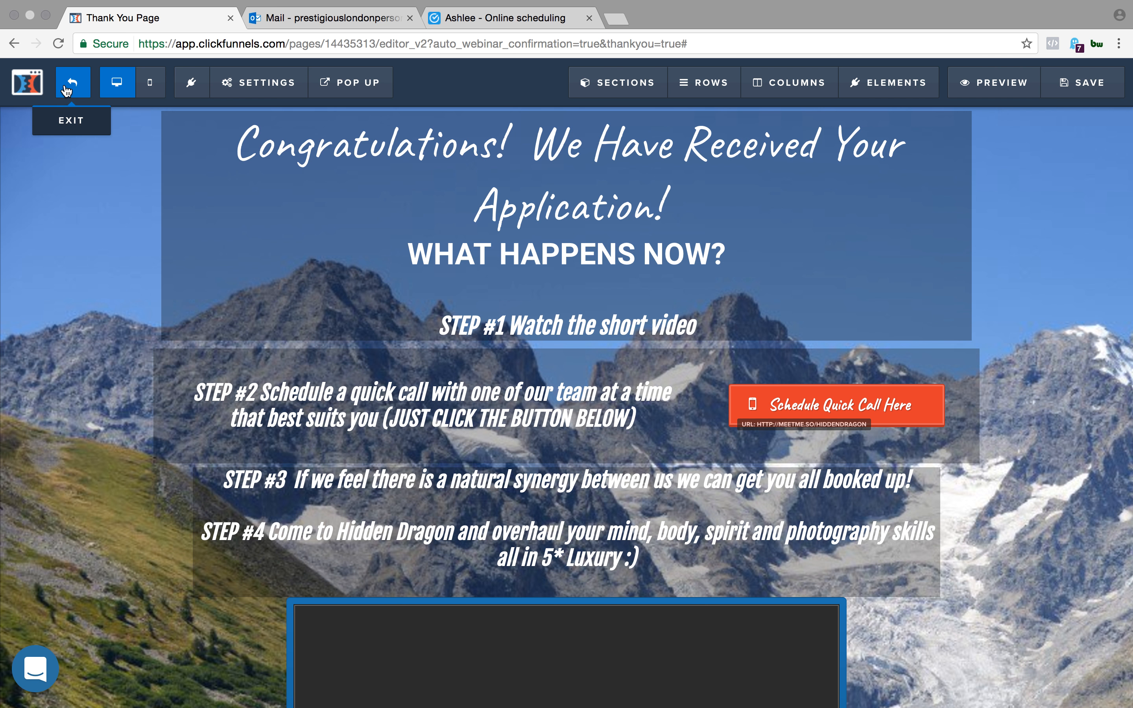
# - Exit the Thank You page editor and open the overview of the funnel's Optin step
pyautogui.click(67, 89)
pyautogui.click(690, 236)
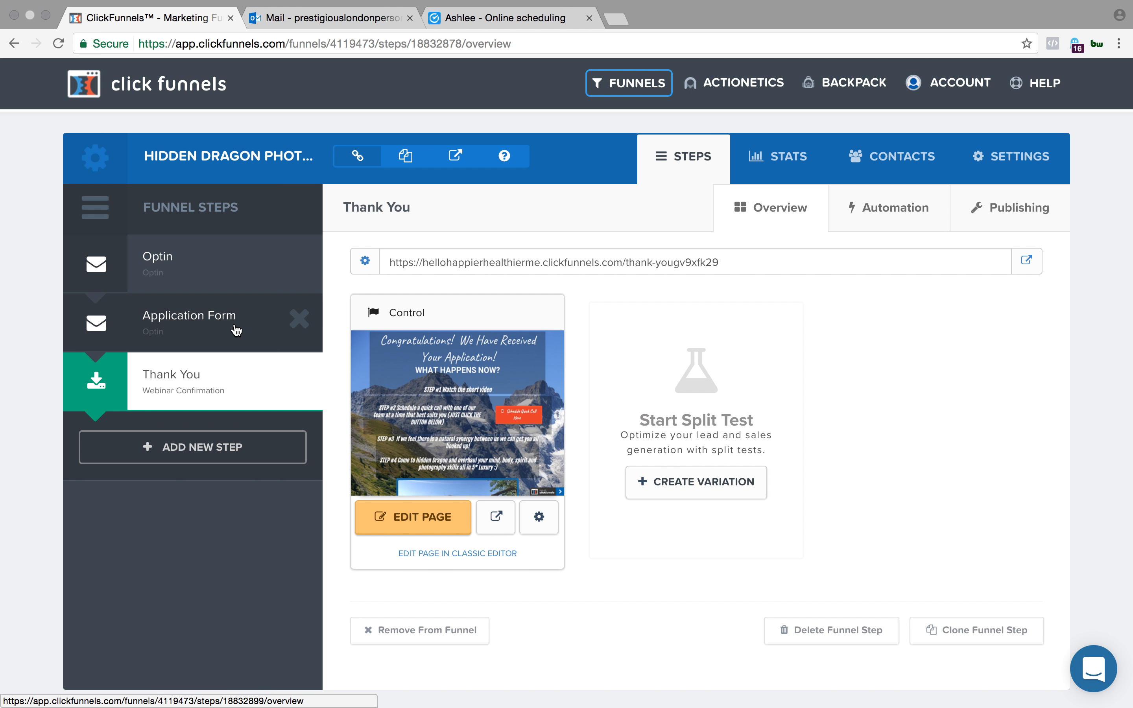
pyautogui.click(223, 253)
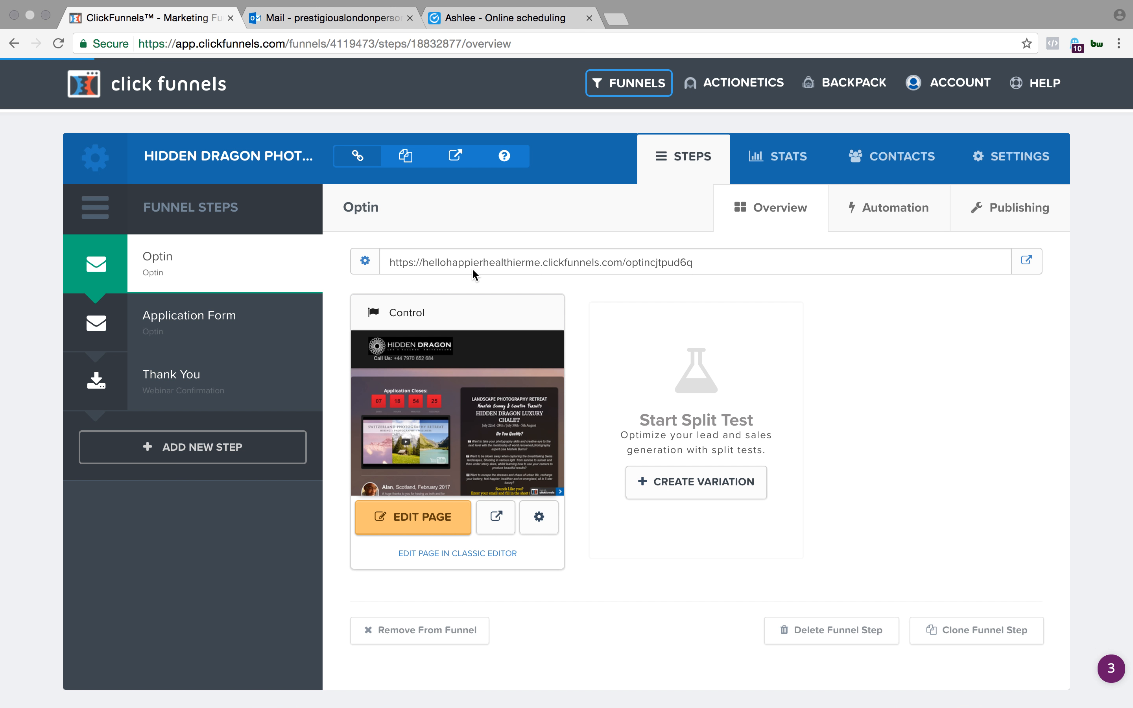